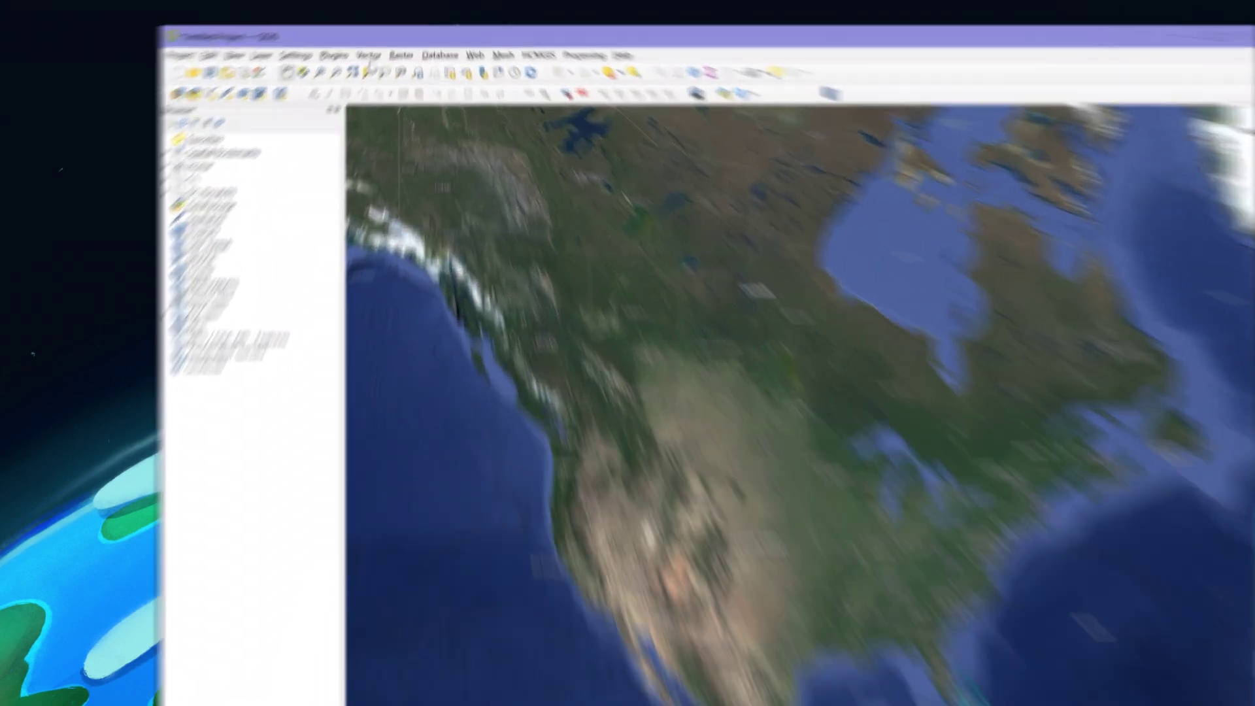
Install the Smarty plugin and add the HCMGIS Google Satellite Hybrid basemap
{"action": "left_click", "coordinate": [366, 25]}
{"action": "left_click", "coordinate": [462, 112]}
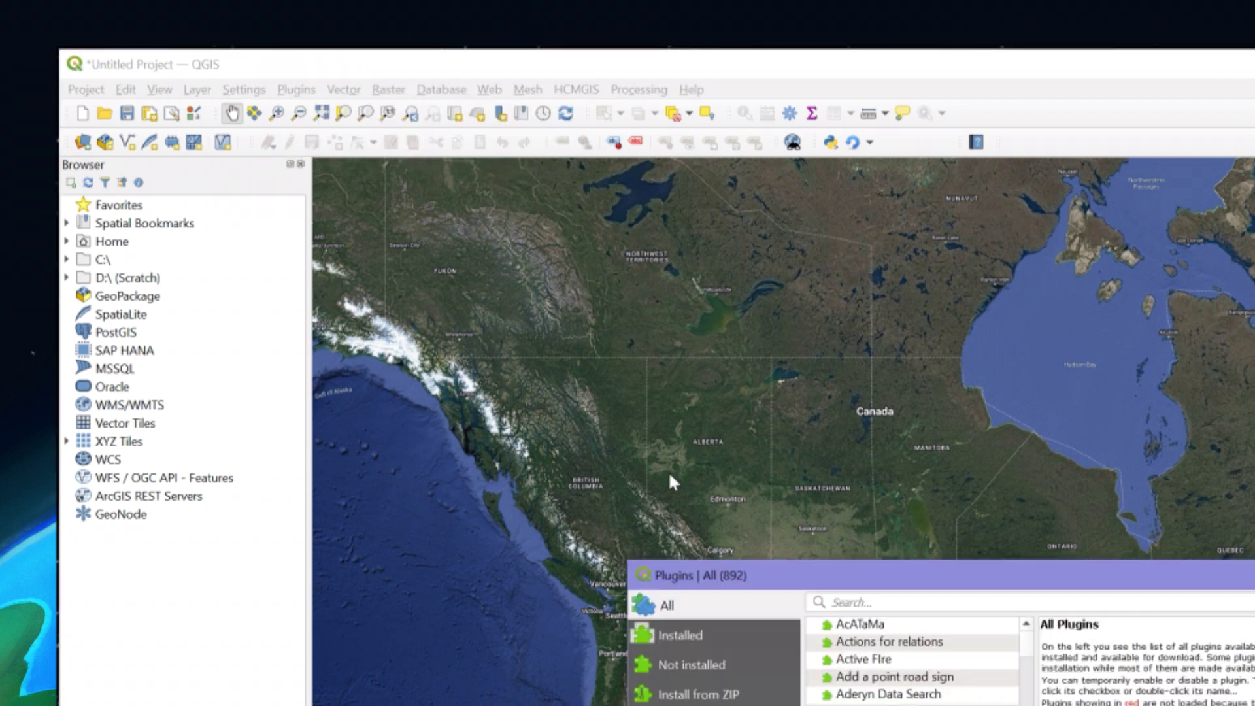
{"action": "type", "text": "Smarty"}
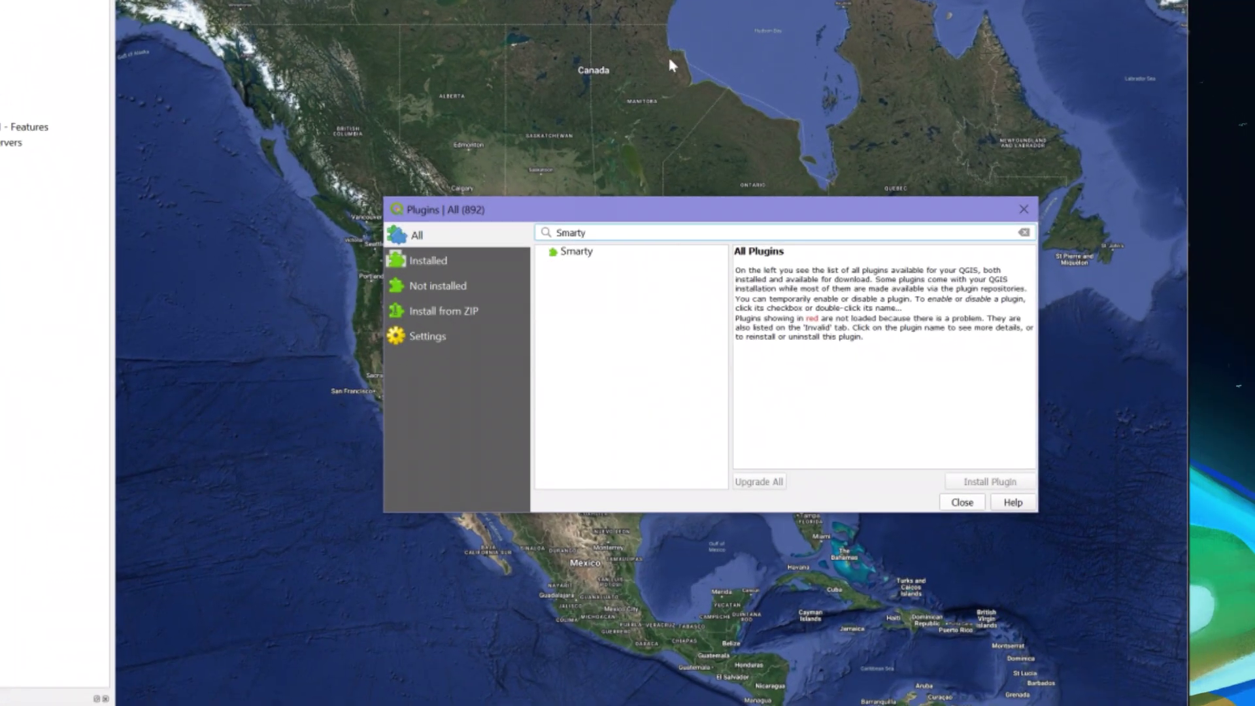
{"action": "left_click", "coordinate": [588, 258]}
{"action": "left_click", "coordinate": [1010, 486]}
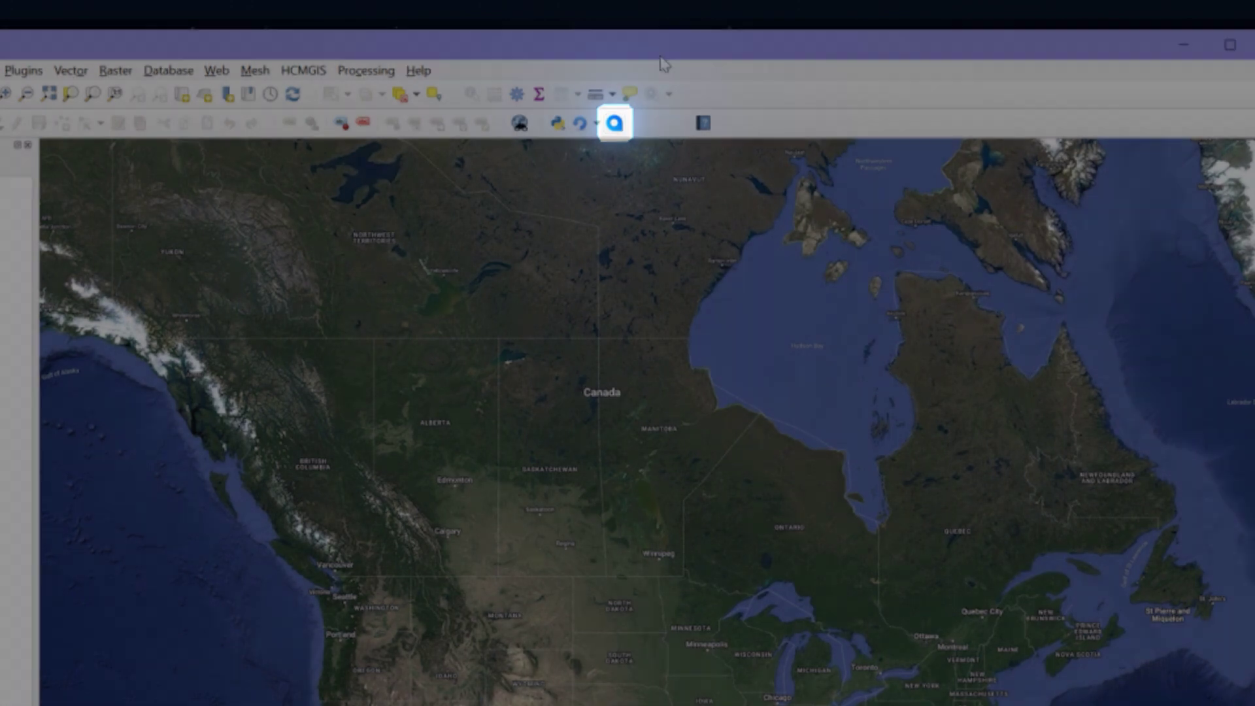
{"action": "left_click", "coordinate": [302, 71]}
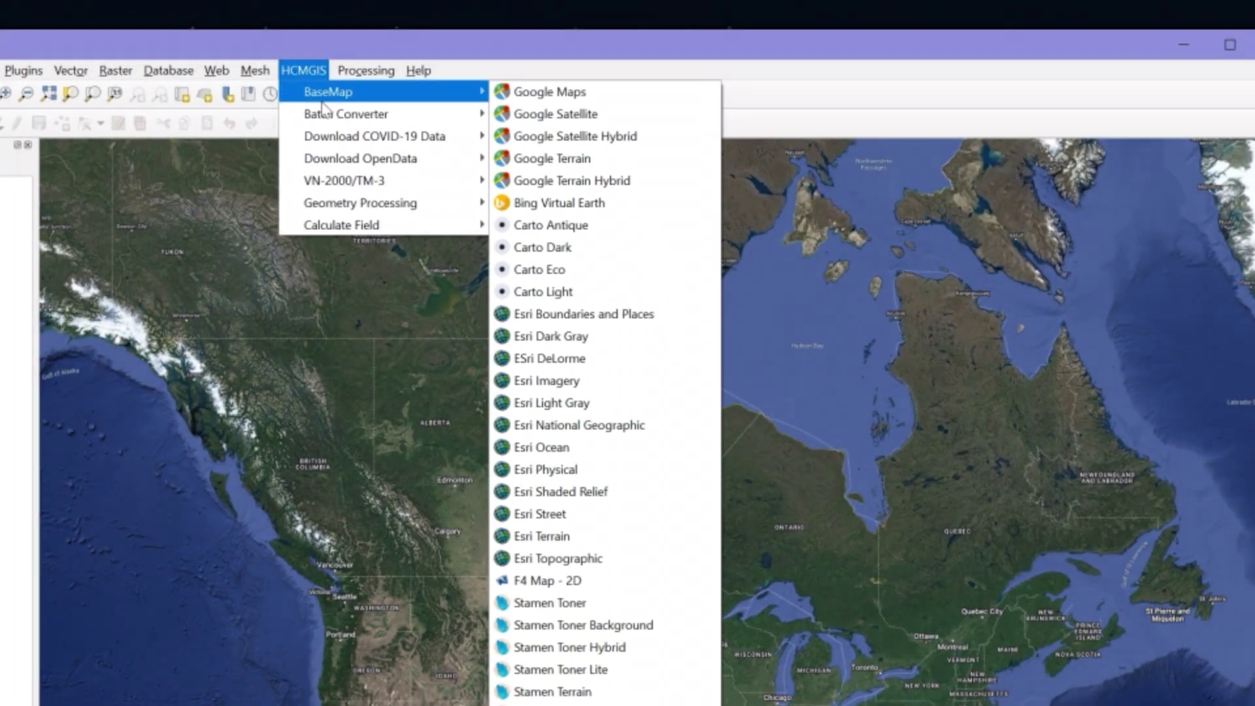
{"action": "mouse_move", "coordinate": [328, 93]}
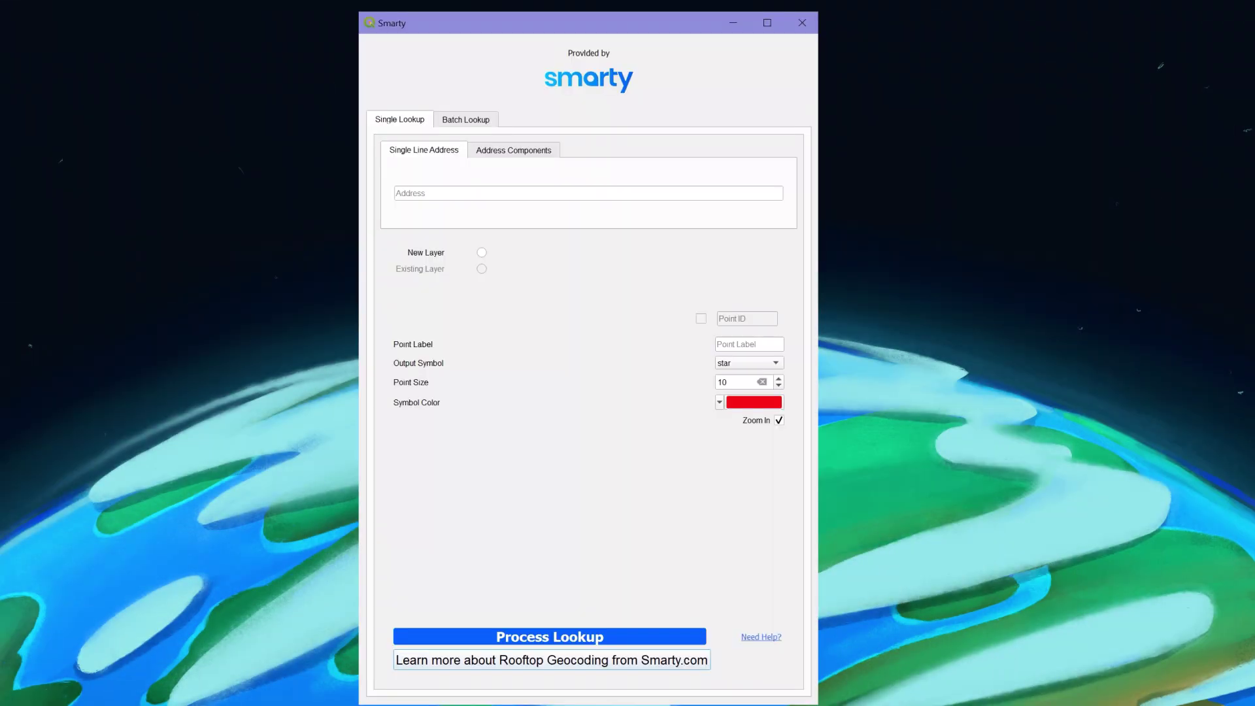
{"action": "left_click", "coordinate": [521, 156]}
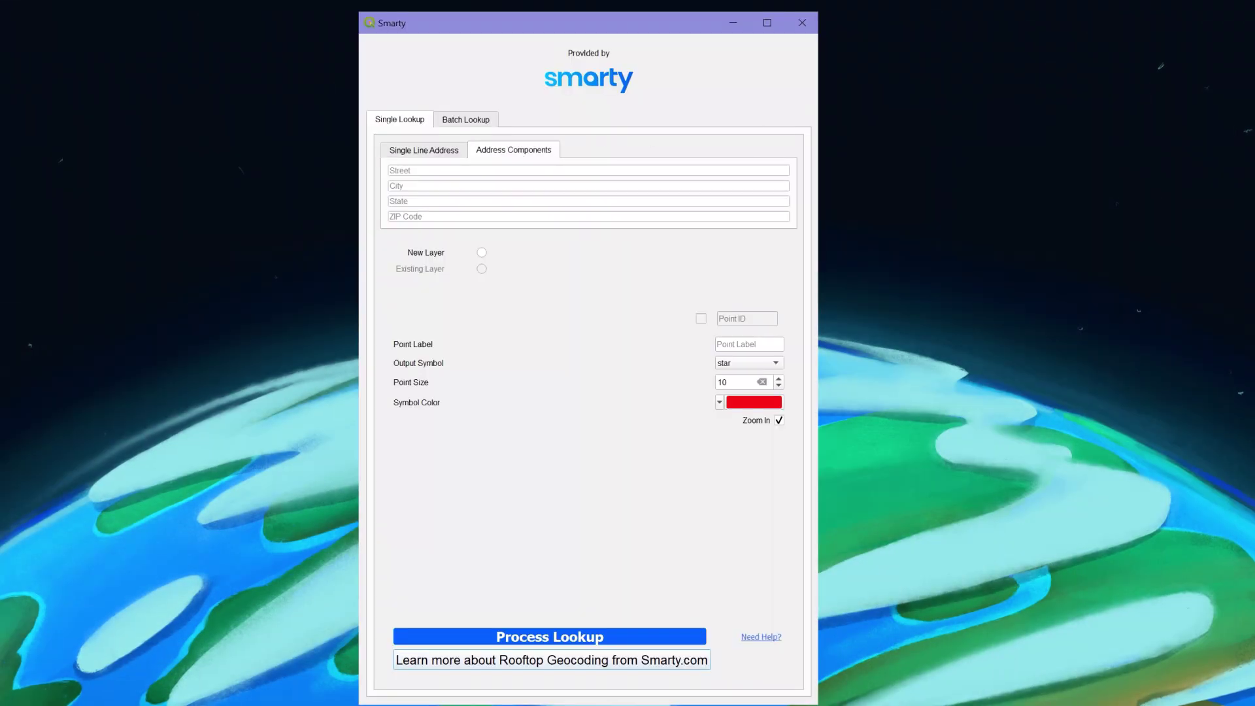
Enter single-line address 2335 S State St Provo UT 84606, outputting to new layer 'Smarty Lookup'
{"action": "key", "text": "ctrl+shift+Tab"}
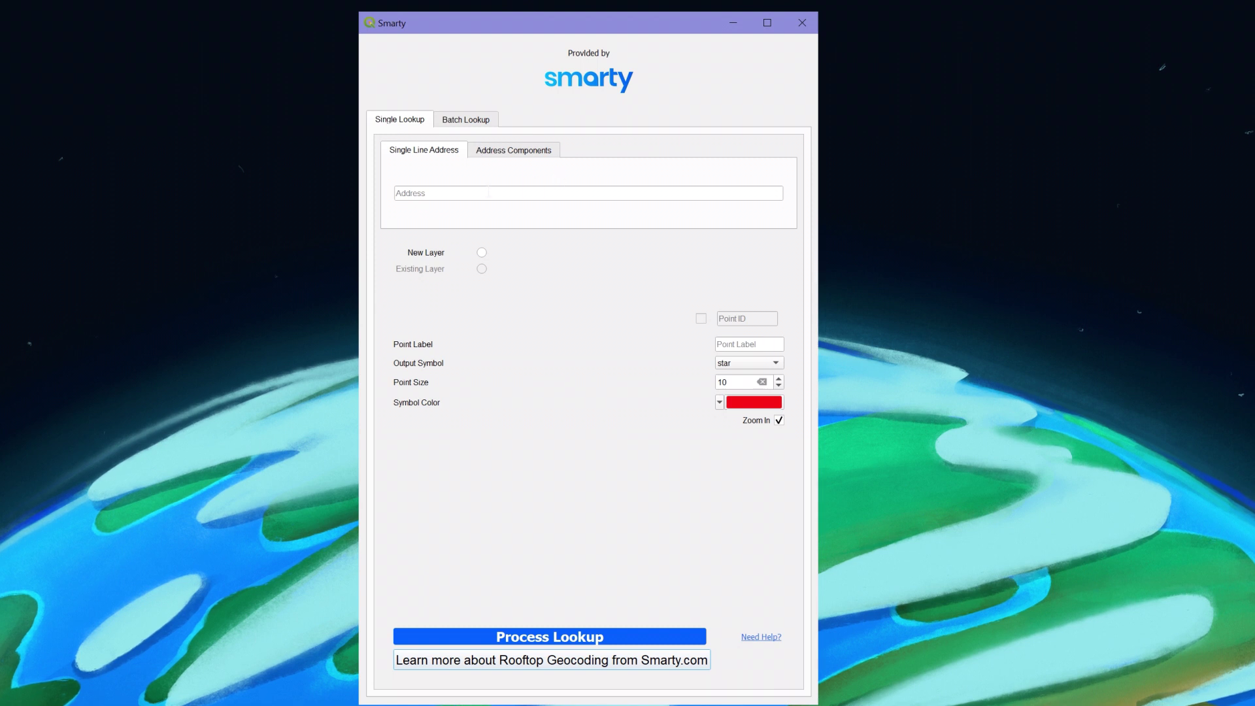
{"action": "type", "text": "2335"}
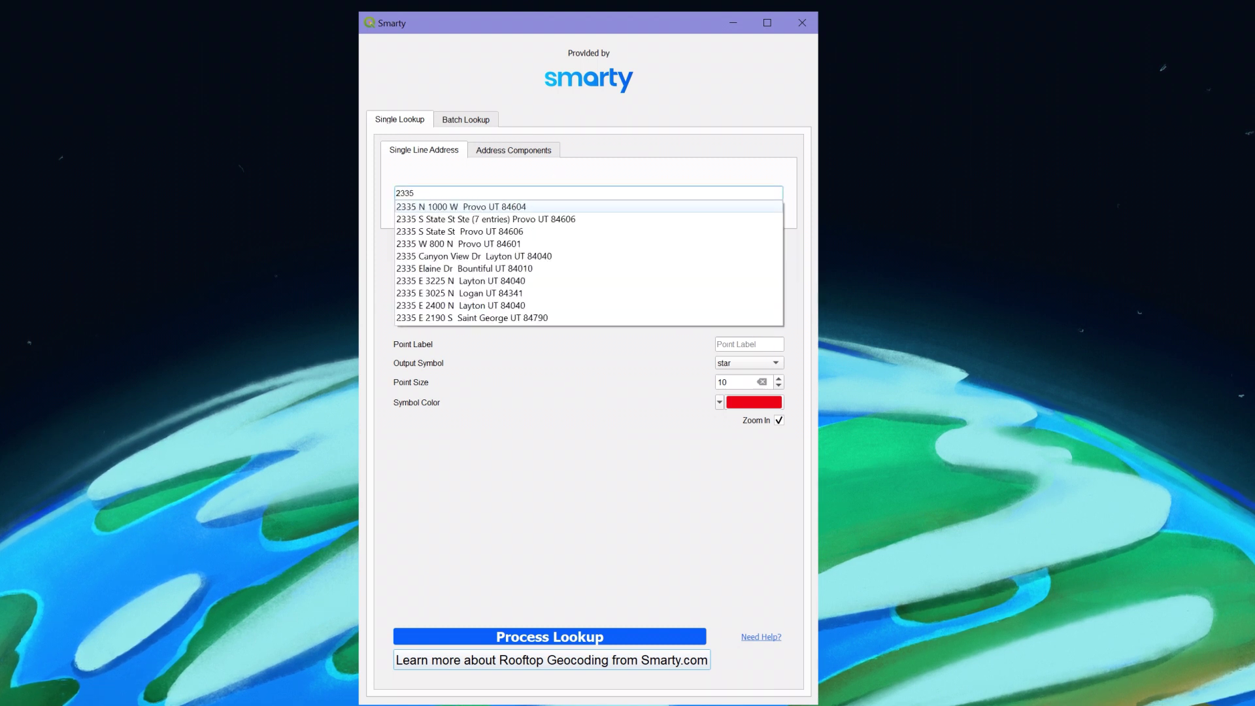
{"action": "type", "text": " s s"}
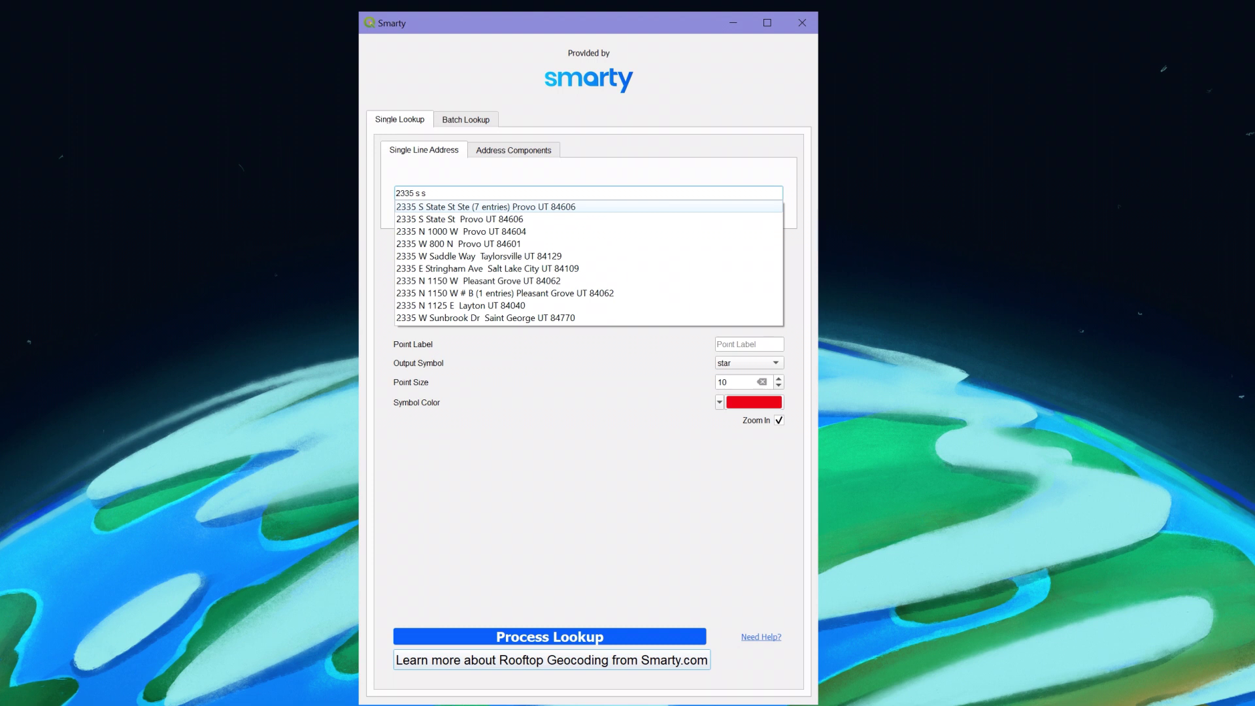
{"action": "key", "text": "Down"}
{"action": "key", "text": "Return"}
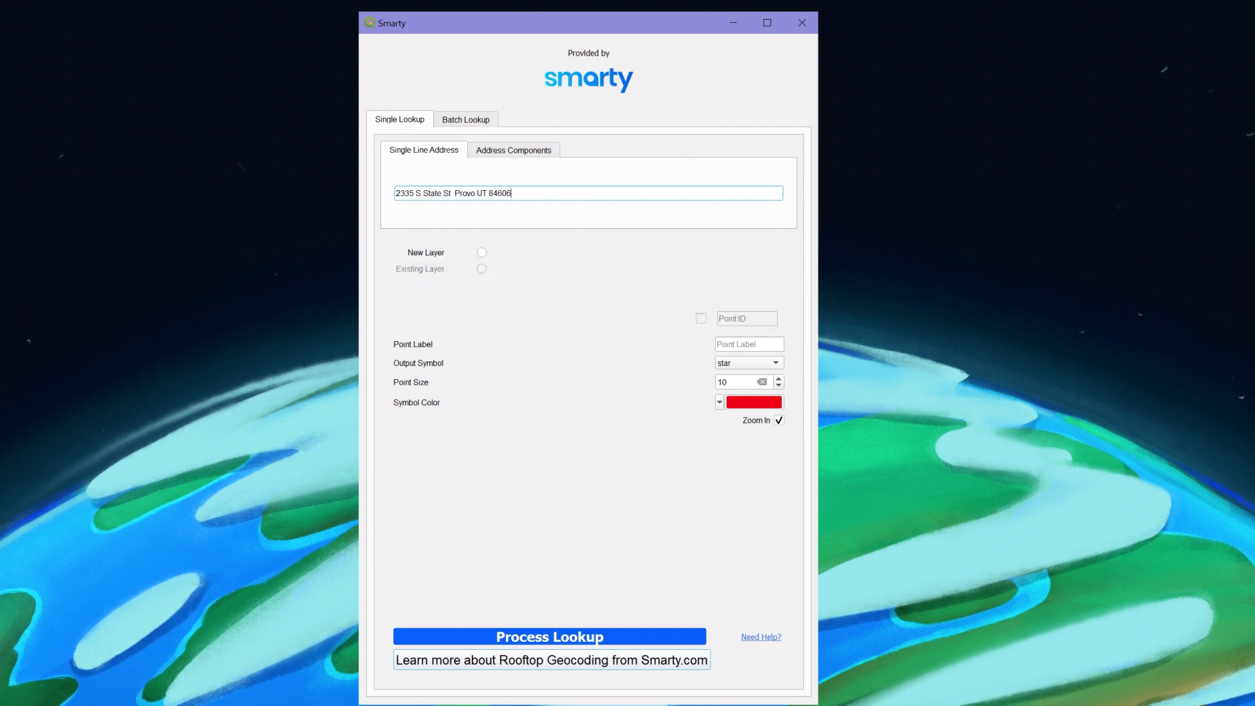
{"action": "left_click", "coordinate": [481, 253]}
{"action": "type", "text": "S"}
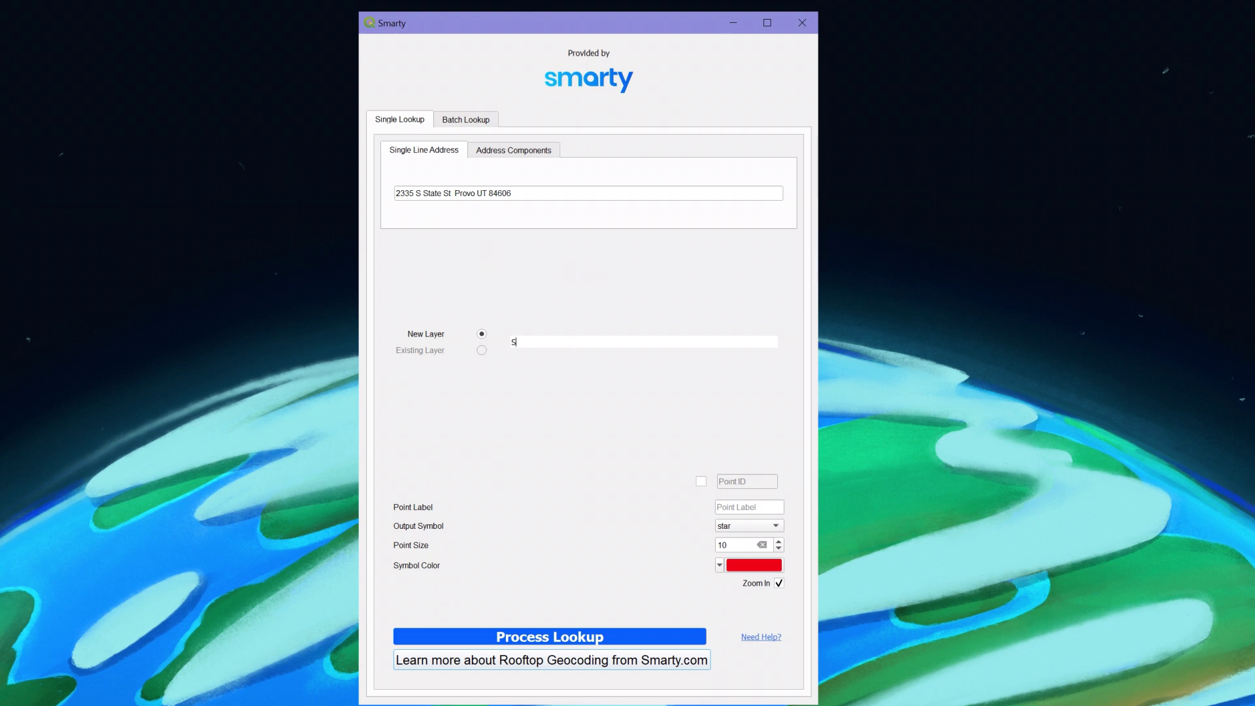
{"action": "type", "text": "marty Lookup"}
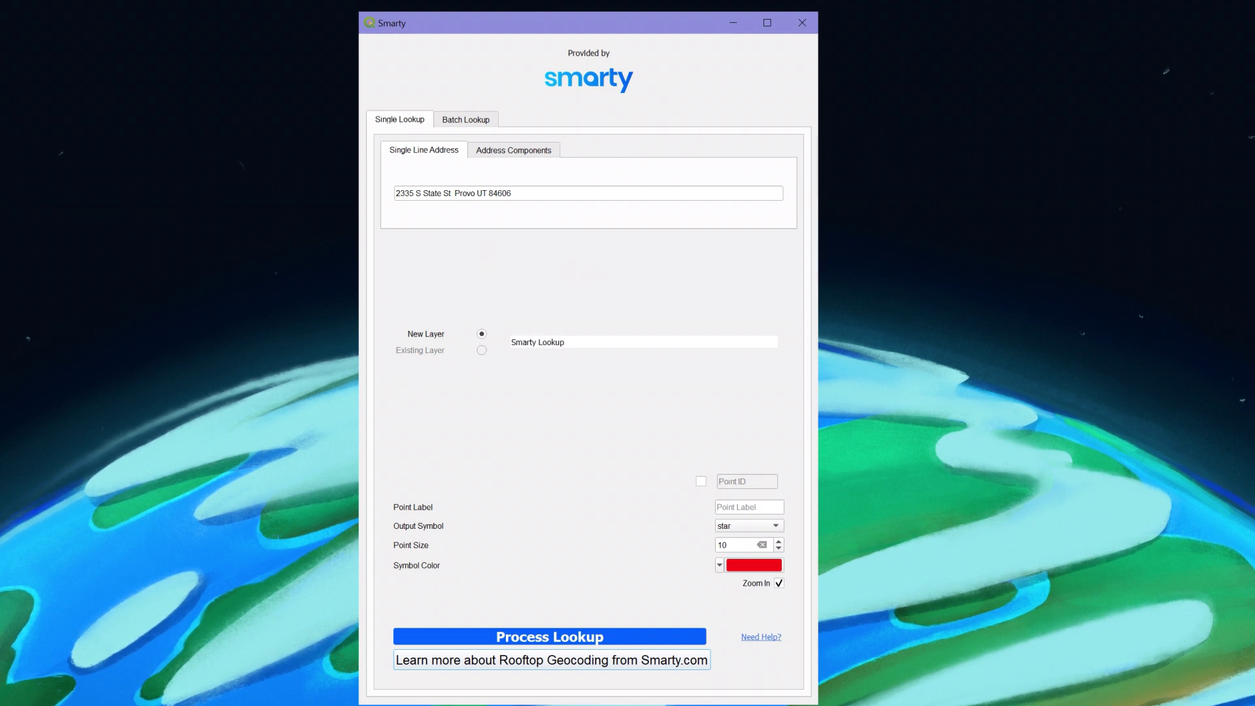
{"action": "left_click", "coordinate": [700, 481]}
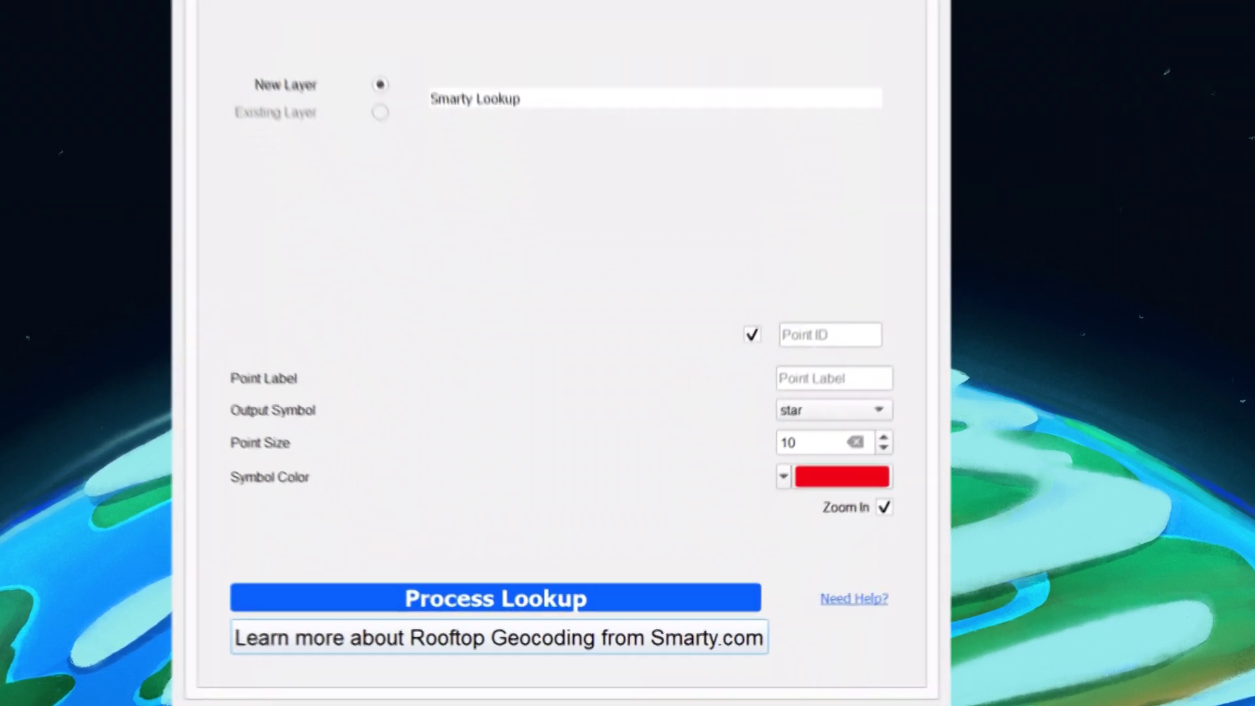
Give the point ID US001 and label 'Smarty HQ', then run the lookup
{"action": "left_click", "coordinate": [820, 323]}
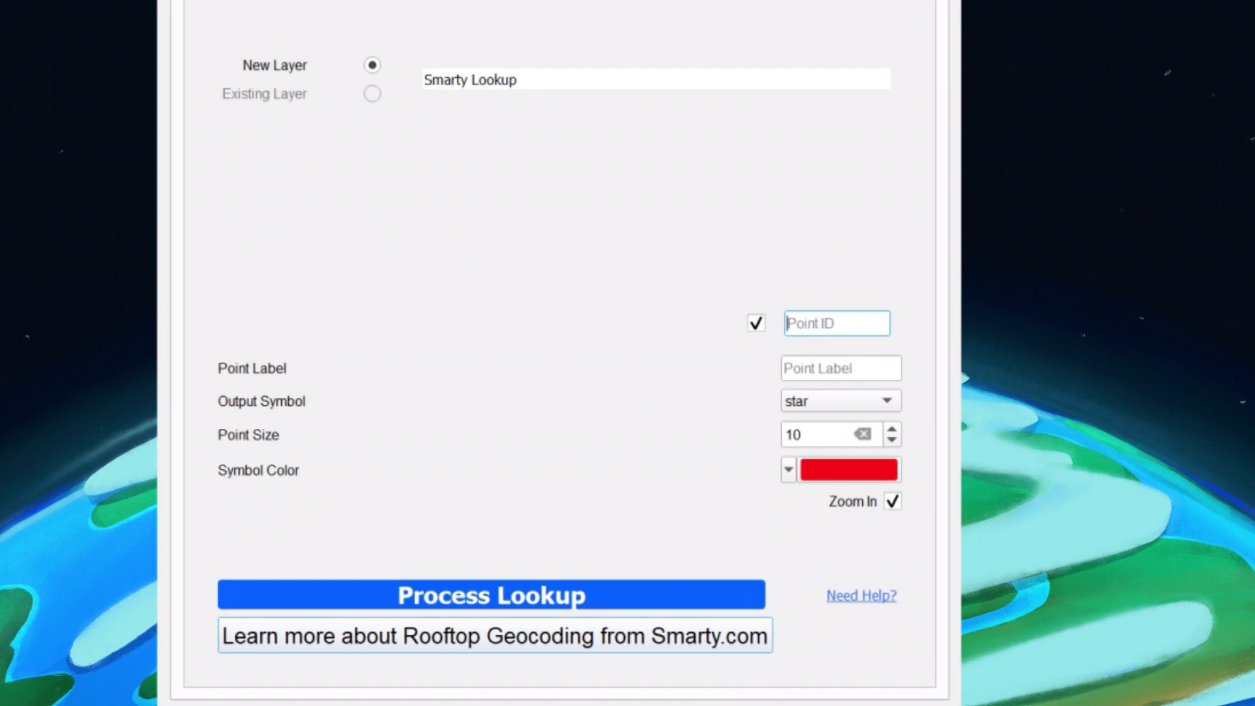
{"action": "type", "text": "US001"}
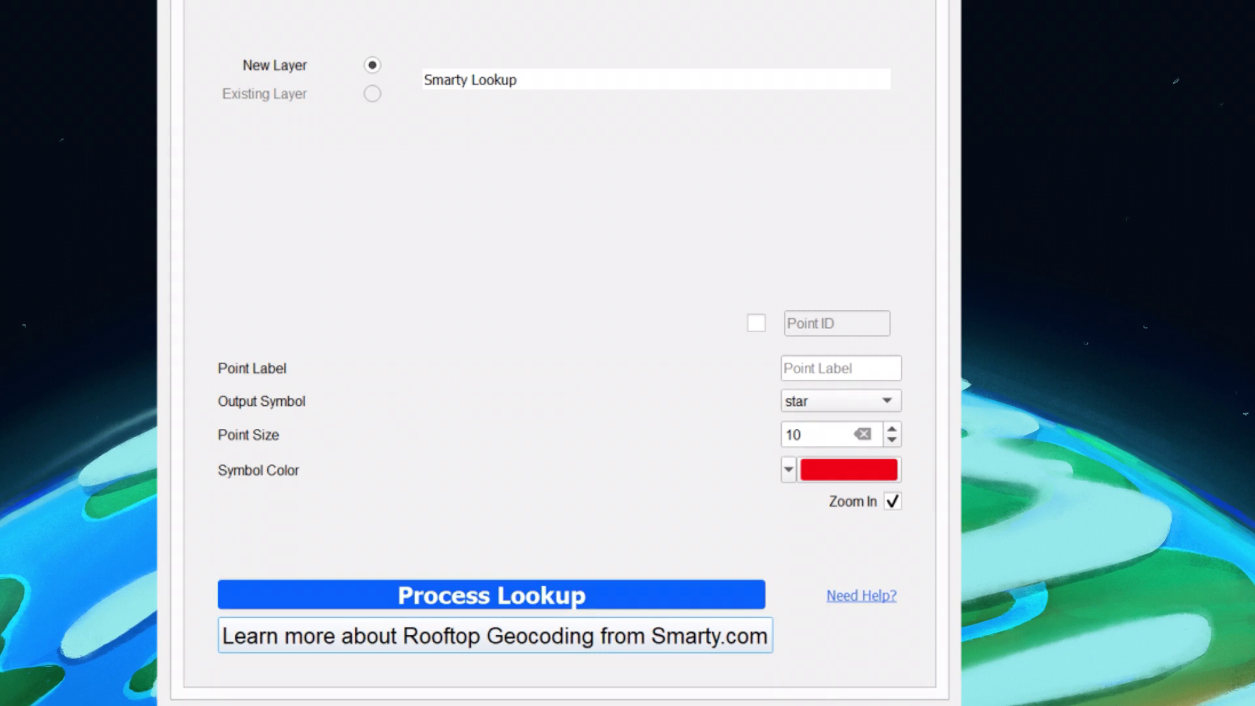
{"action": "left_click", "coordinate": [888, 369]}
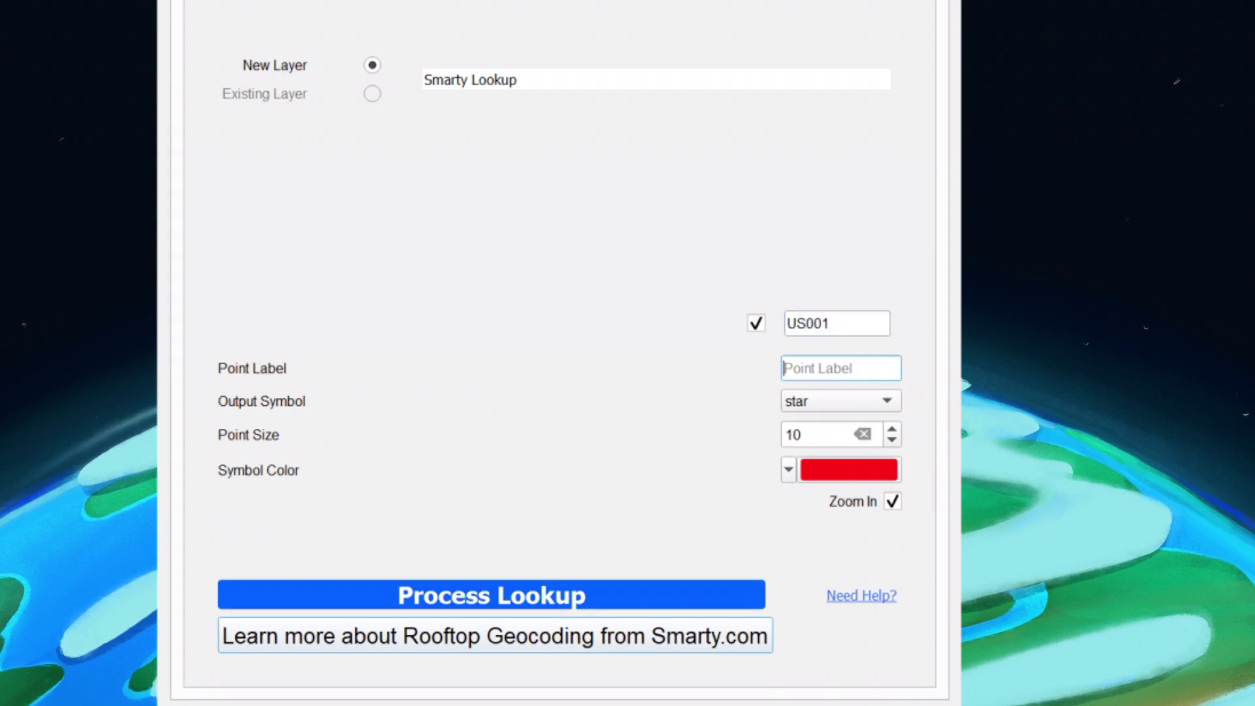
{"action": "type", "text": "Smarty"}
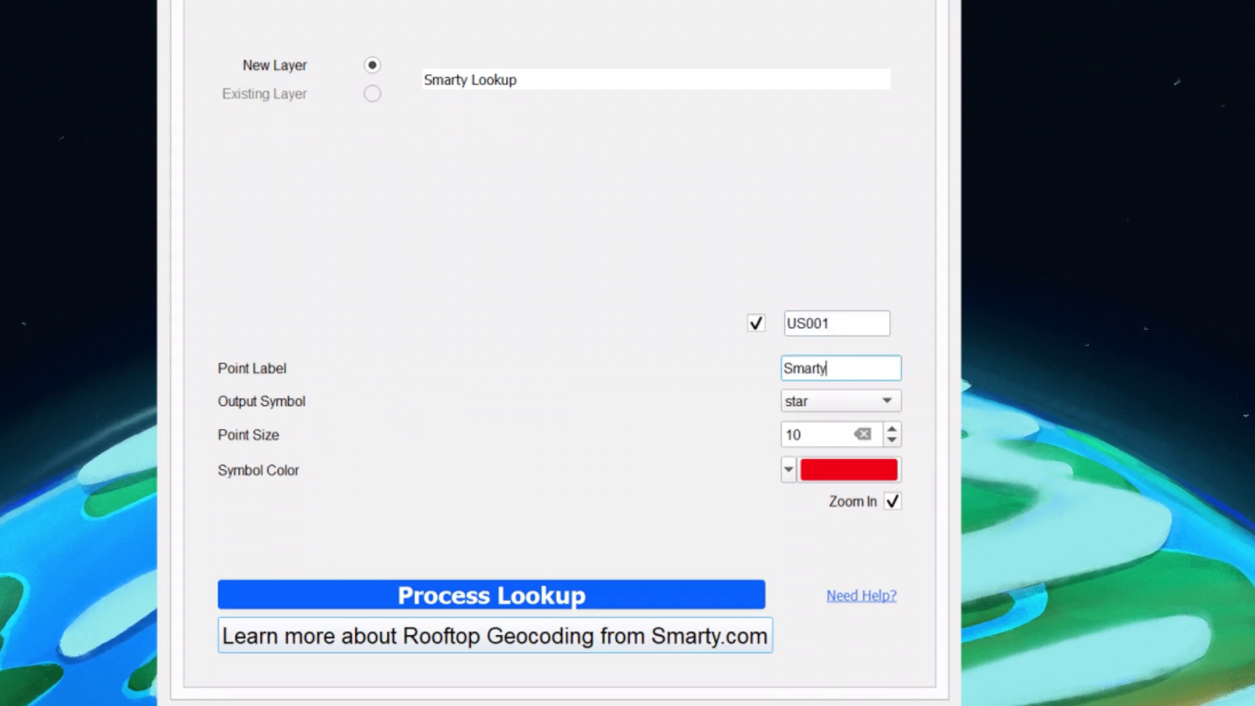
{"action": "type", "text": " HQ"}
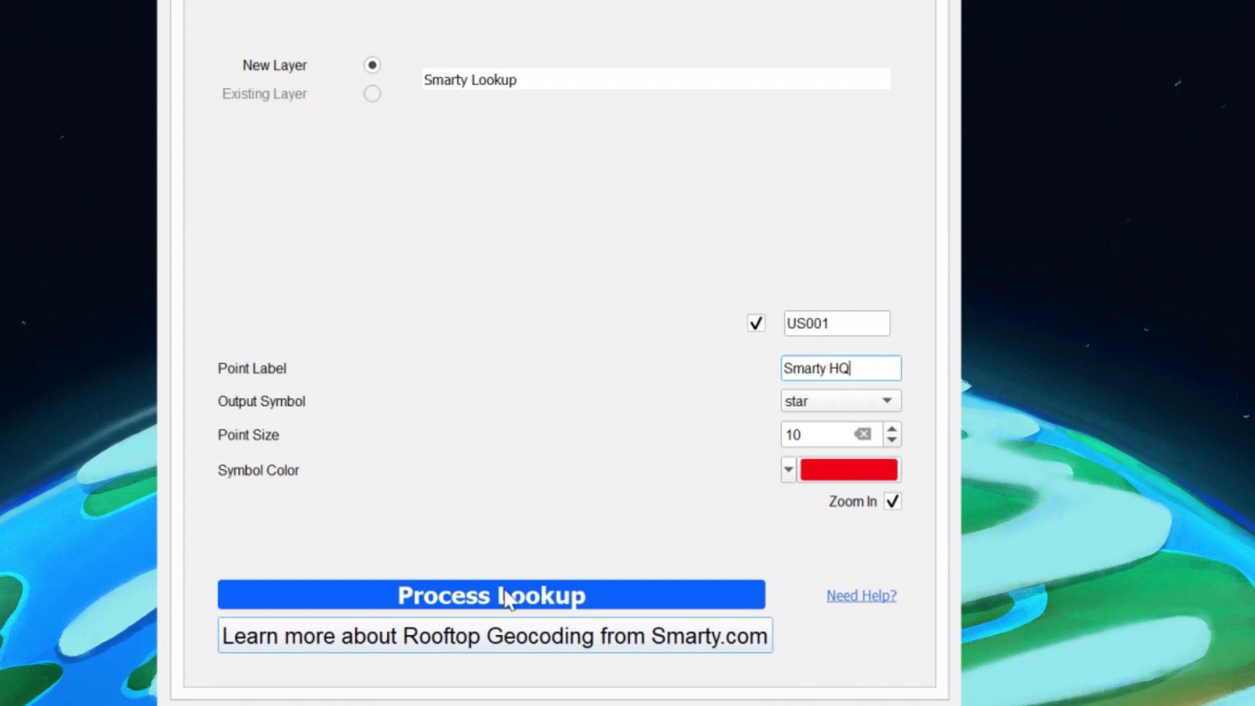
{"action": "left_click", "coordinate": [509, 598]}
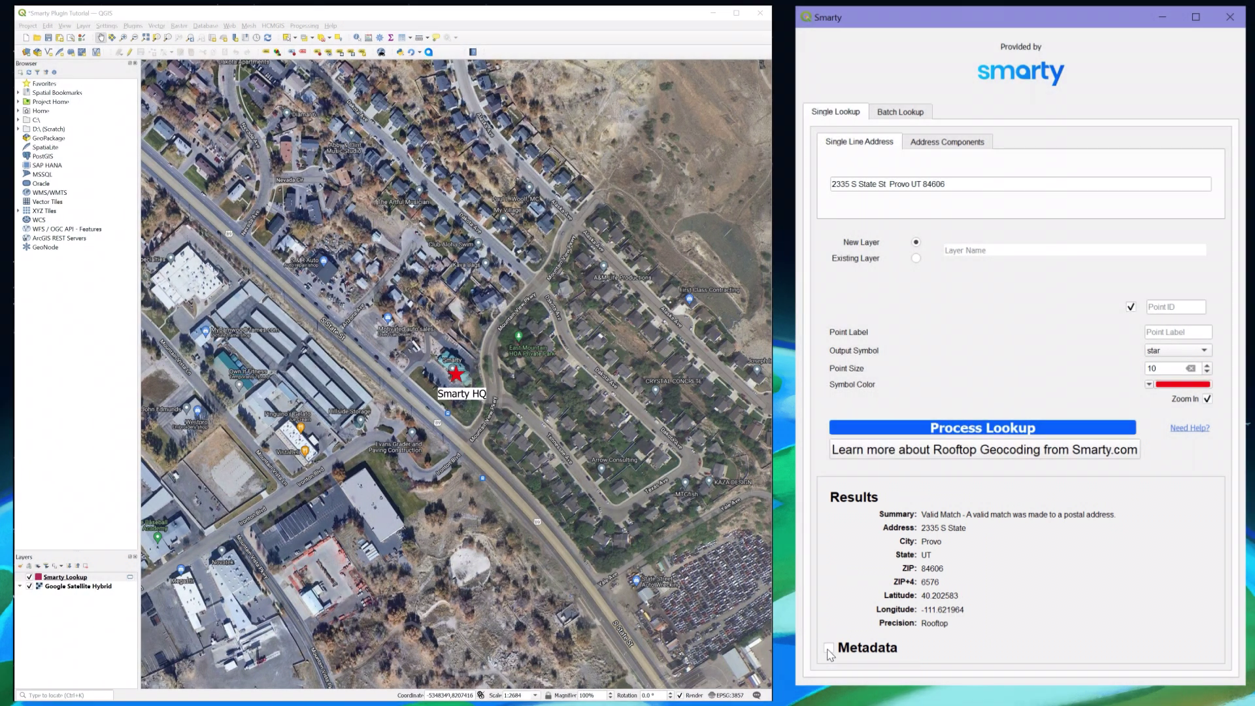
Show the match metadata and scroll to county, FIPS, district and time zone details
{"action": "left_click", "coordinate": [829, 647]}
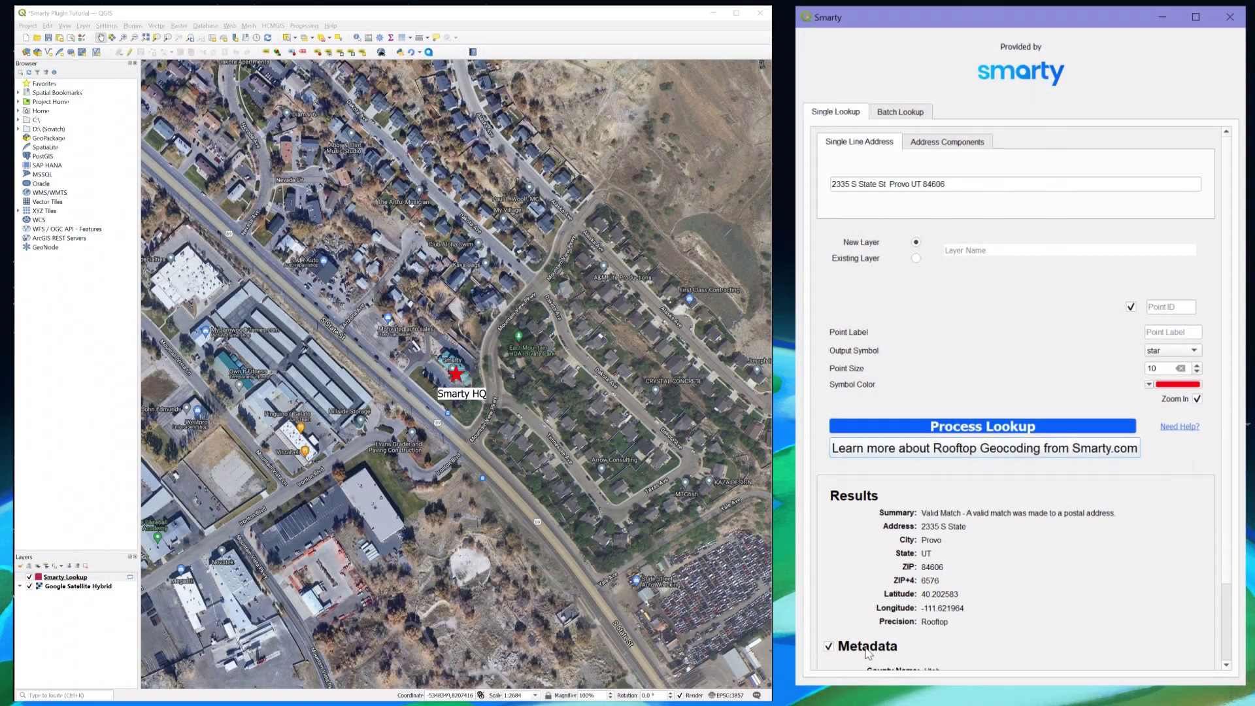
{"action": "scroll", "coordinate": [1226, 591], "scroll_direction": "down", "scroll_amount": 2}
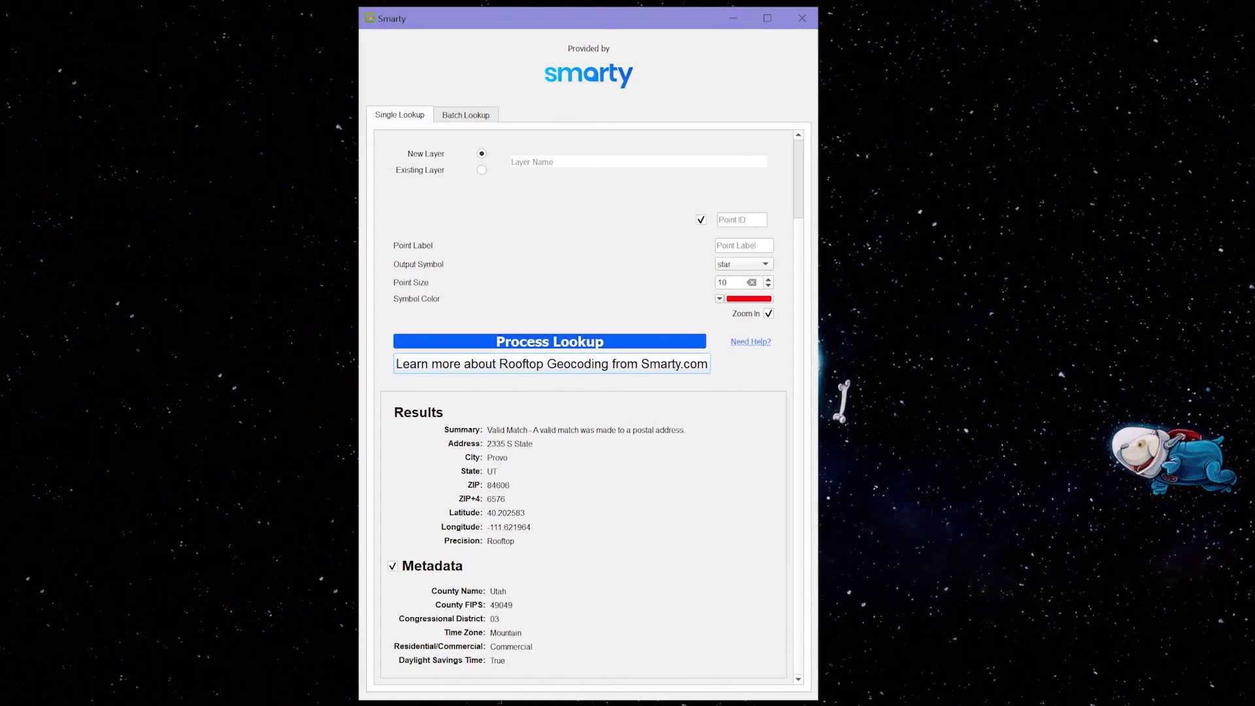
Switch the Smarty window to the Batch Lookup tab
{"action": "left_click", "coordinate": [480, 121]}
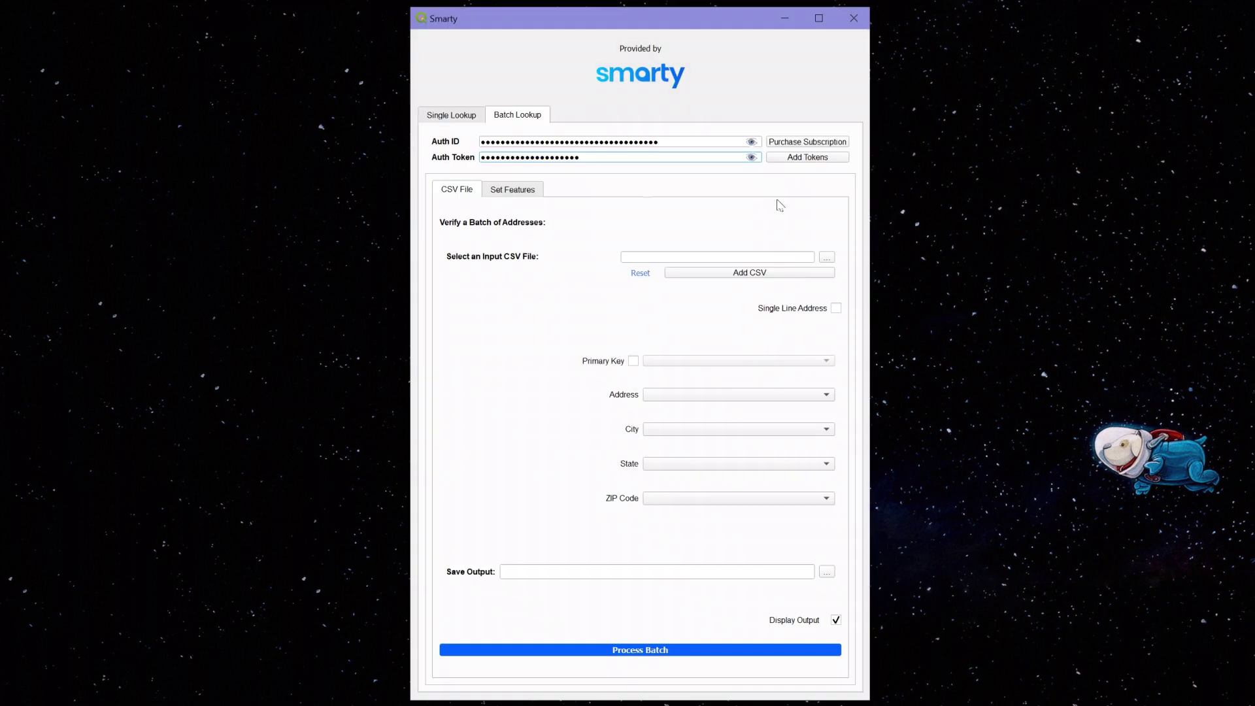
Name the batch output layer 'Smarty Batch Lookup'
{"action": "left_click", "coordinate": [513, 190]}
{"action": "left_click", "coordinate": [589, 596]}
{"action": "type", "text": "Smarty"}
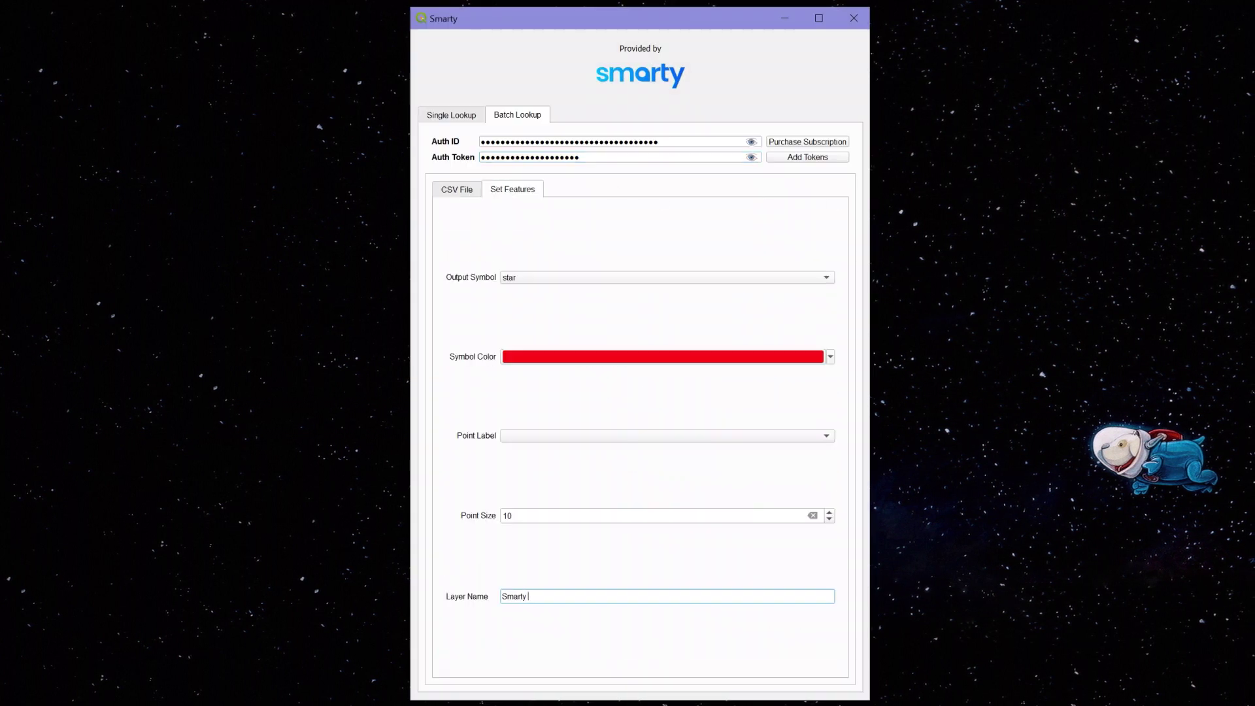
{"action": "type", "text": " Batch Lookup"}
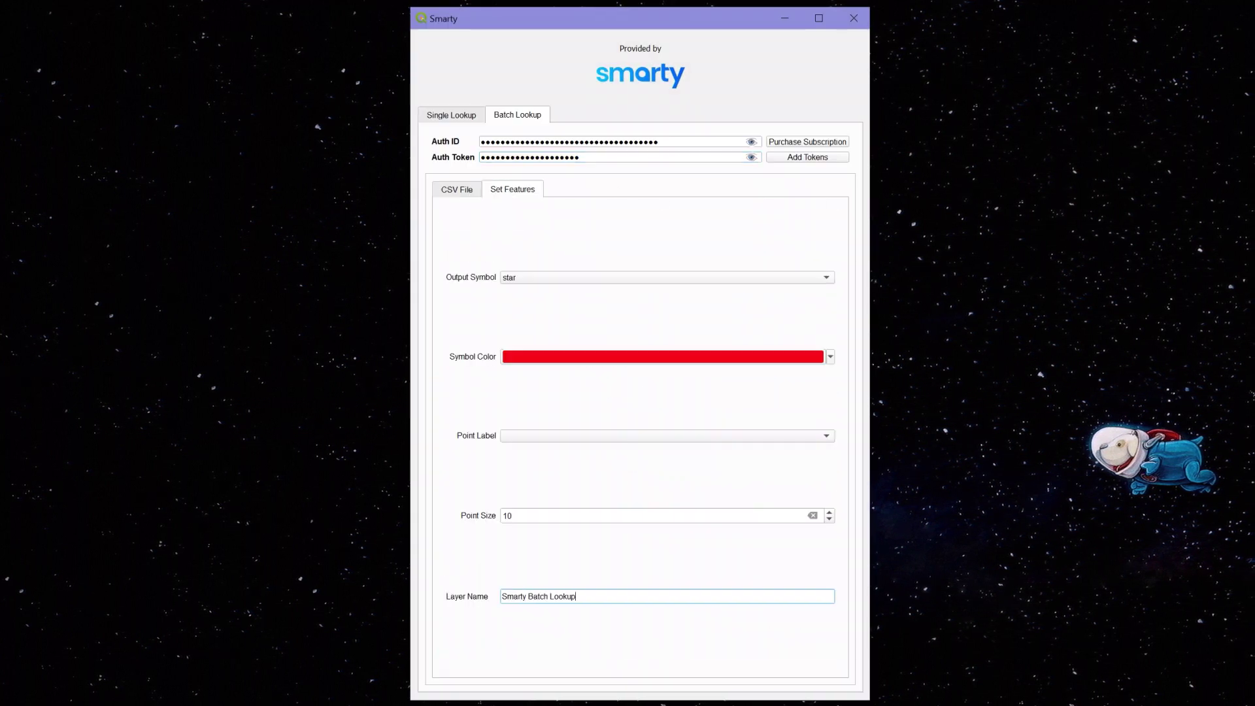
Load Batch Lookup Test File.CSV from the Desktop and add its columns
{"action": "left_click", "coordinate": [463, 193]}
{"action": "left_click", "coordinate": [827, 257]}
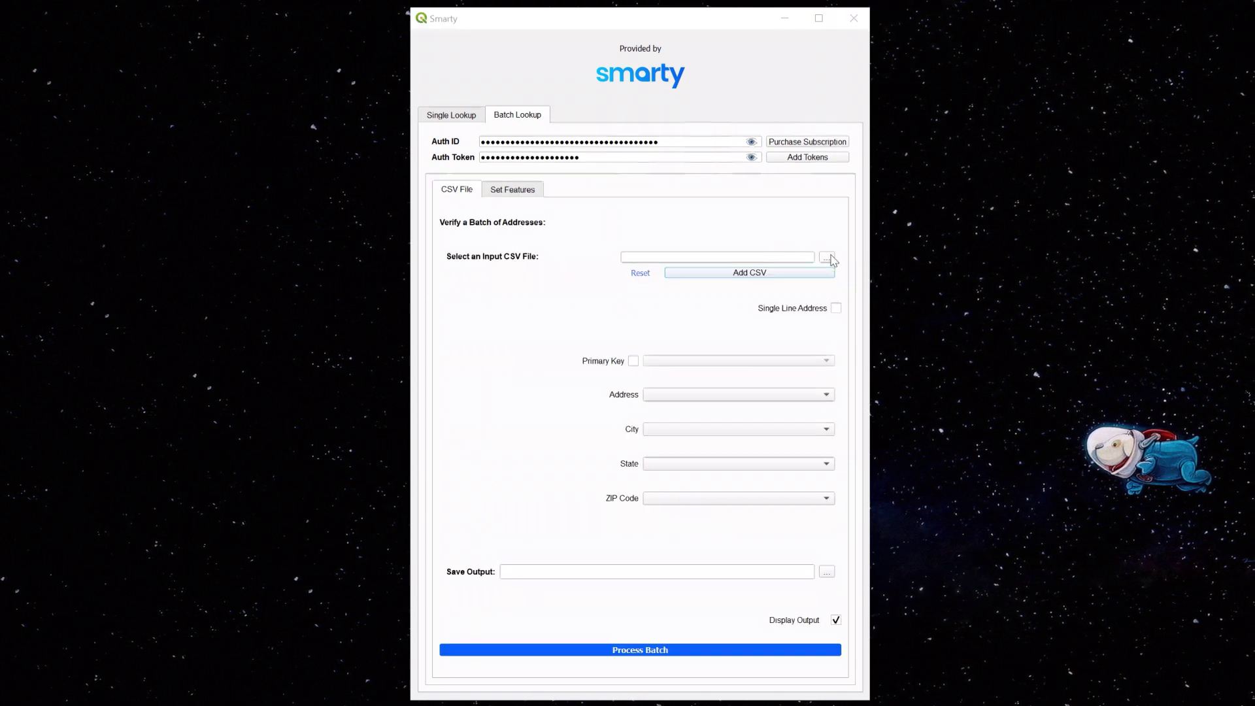
{"action": "left_click", "coordinate": [575, 132]}
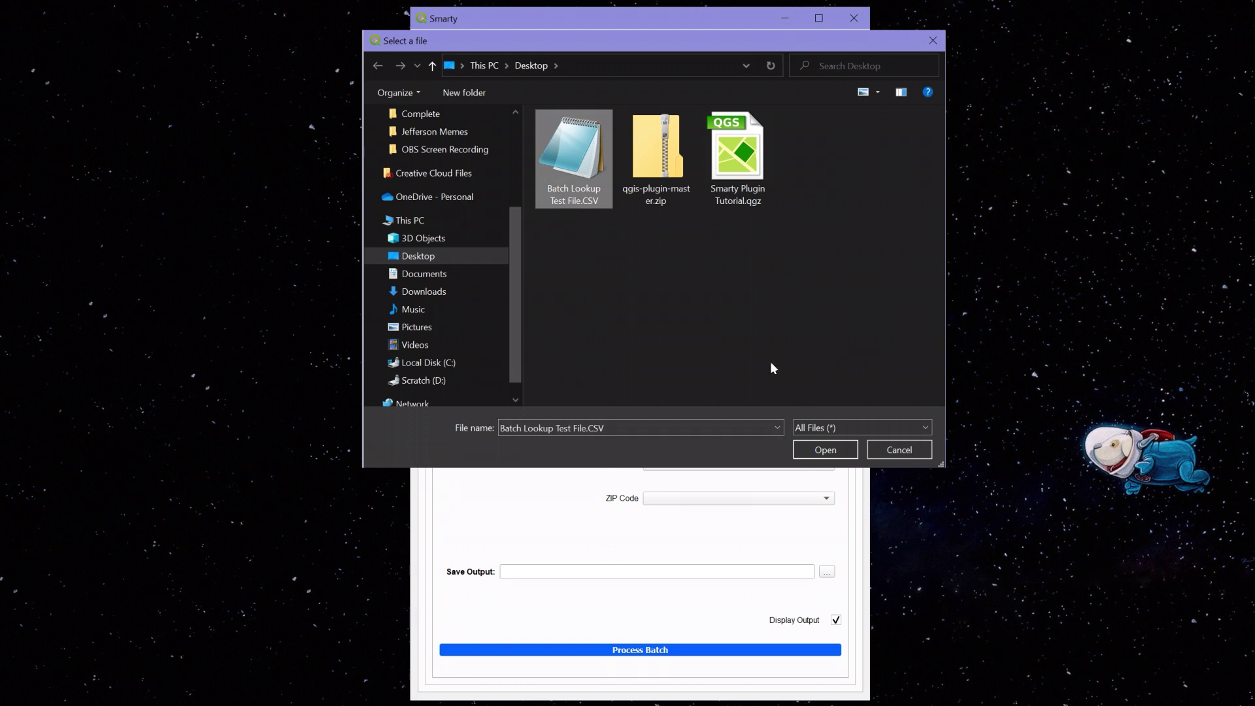
{"action": "left_click", "coordinate": [824, 449]}
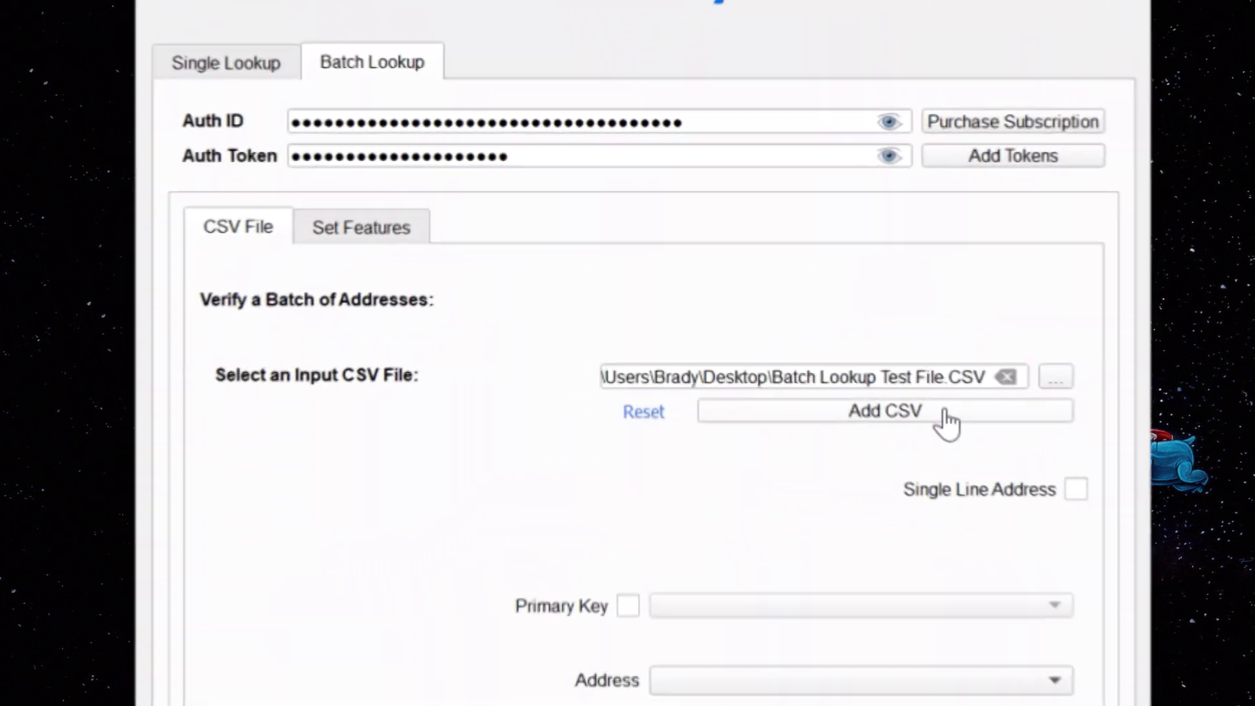
{"action": "left_click", "coordinate": [805, 299]}
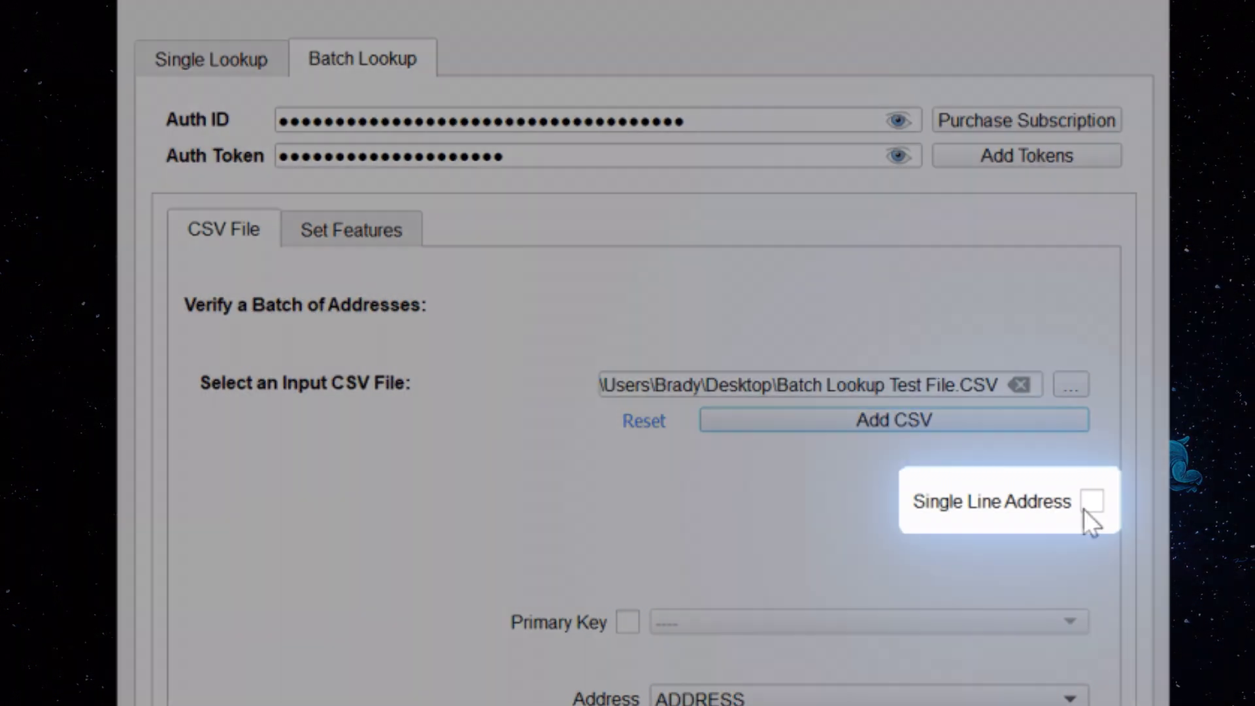
Map ADDRESS, CITY, STATE and ZIP columns, leaving single-line address and primary key off
{"action": "left_click", "coordinate": [1091, 502]}
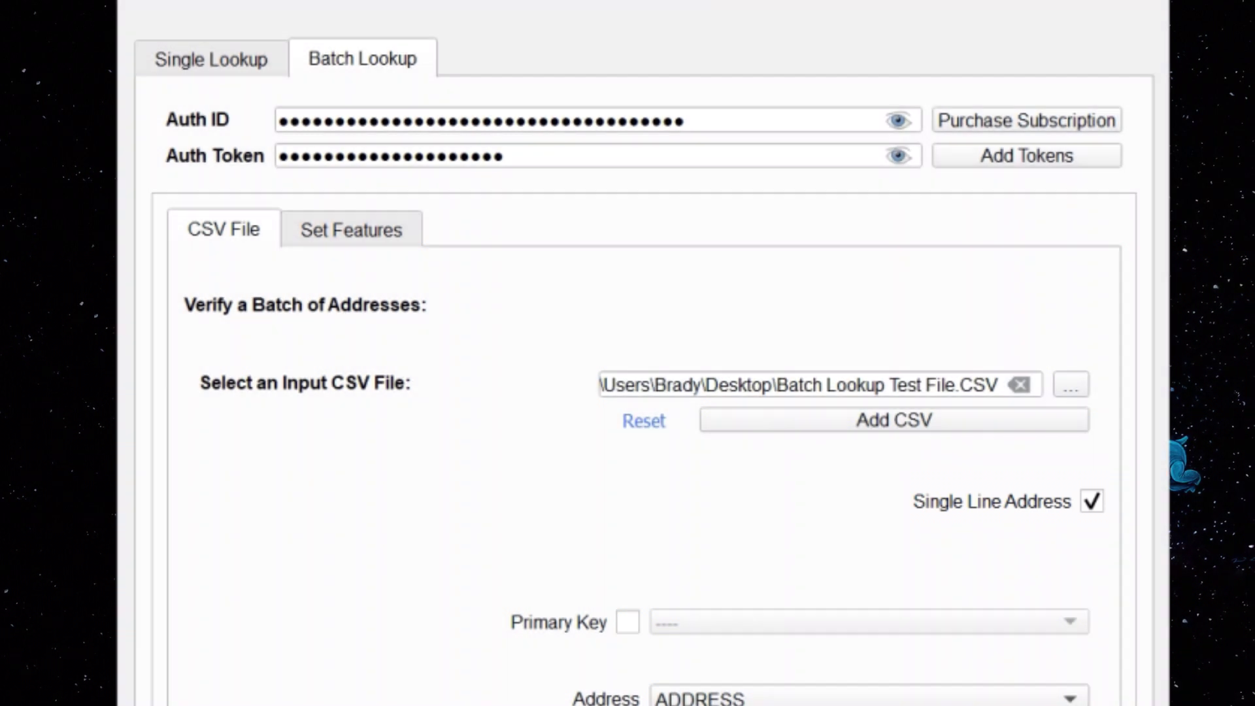
{"action": "left_click", "coordinate": [1091, 501]}
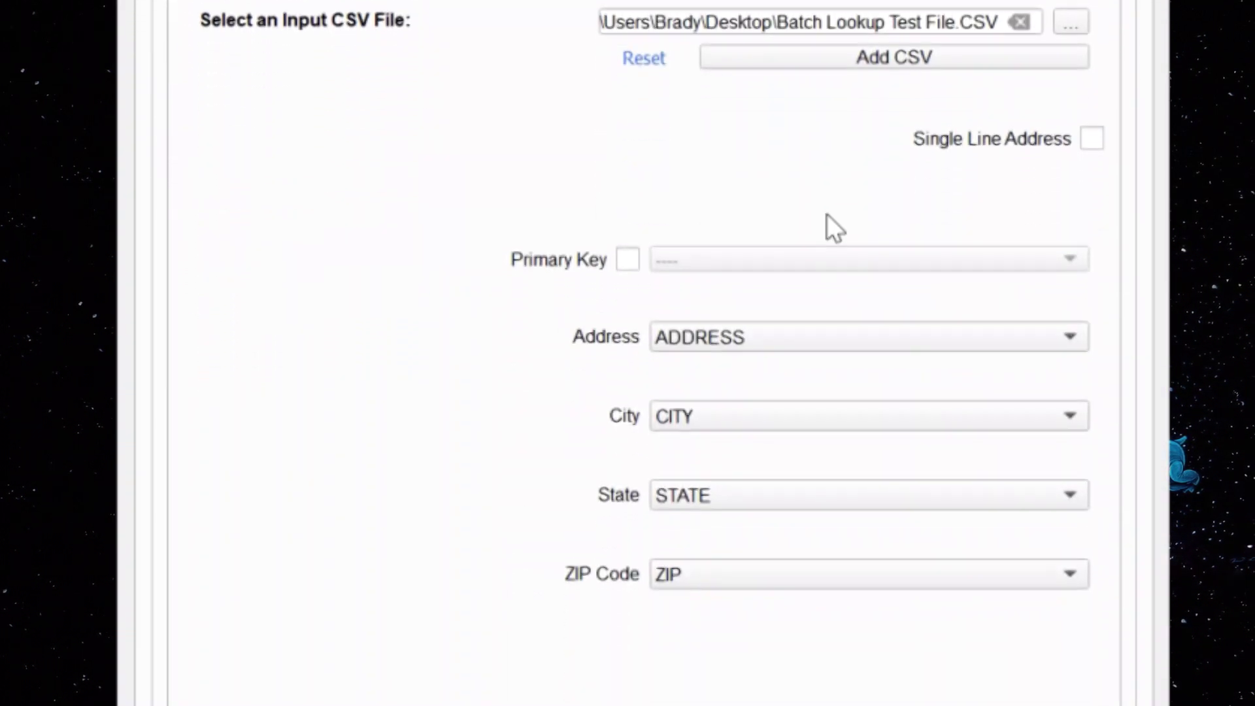
{"action": "left_click", "coordinate": [629, 263]}
{"action": "left_click", "coordinate": [758, 261]}
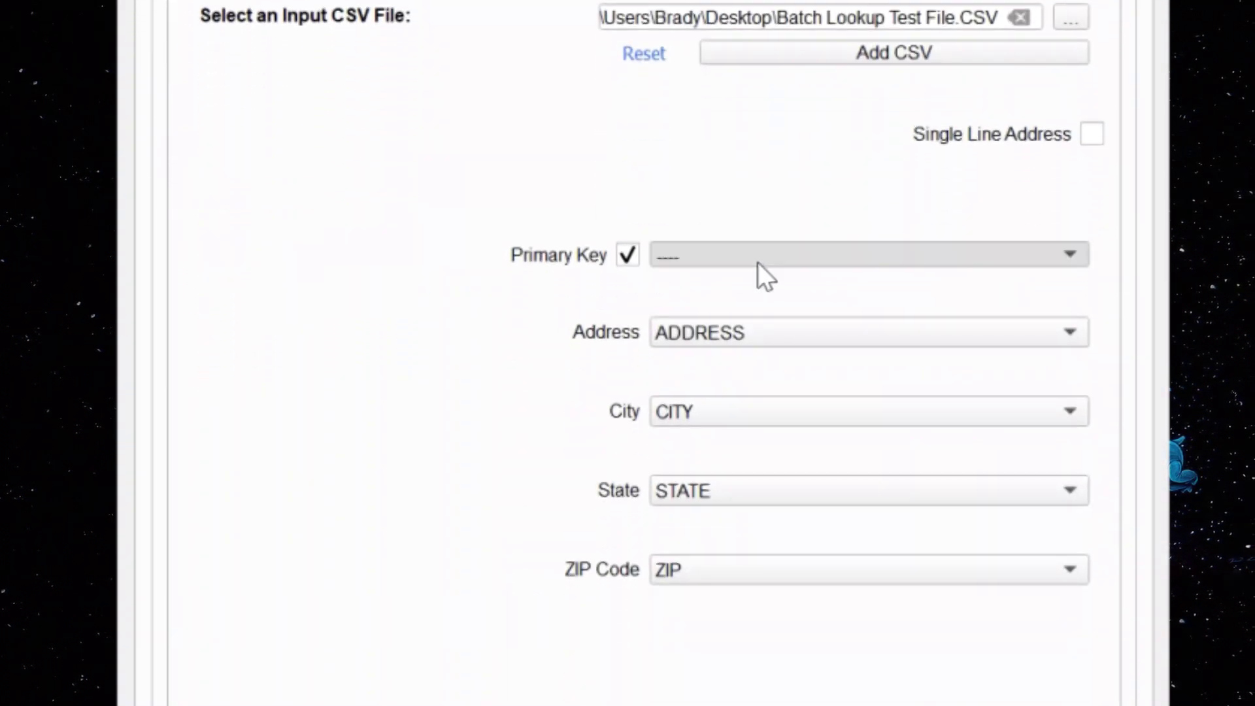
{"action": "left_click", "coordinate": [770, 315]}
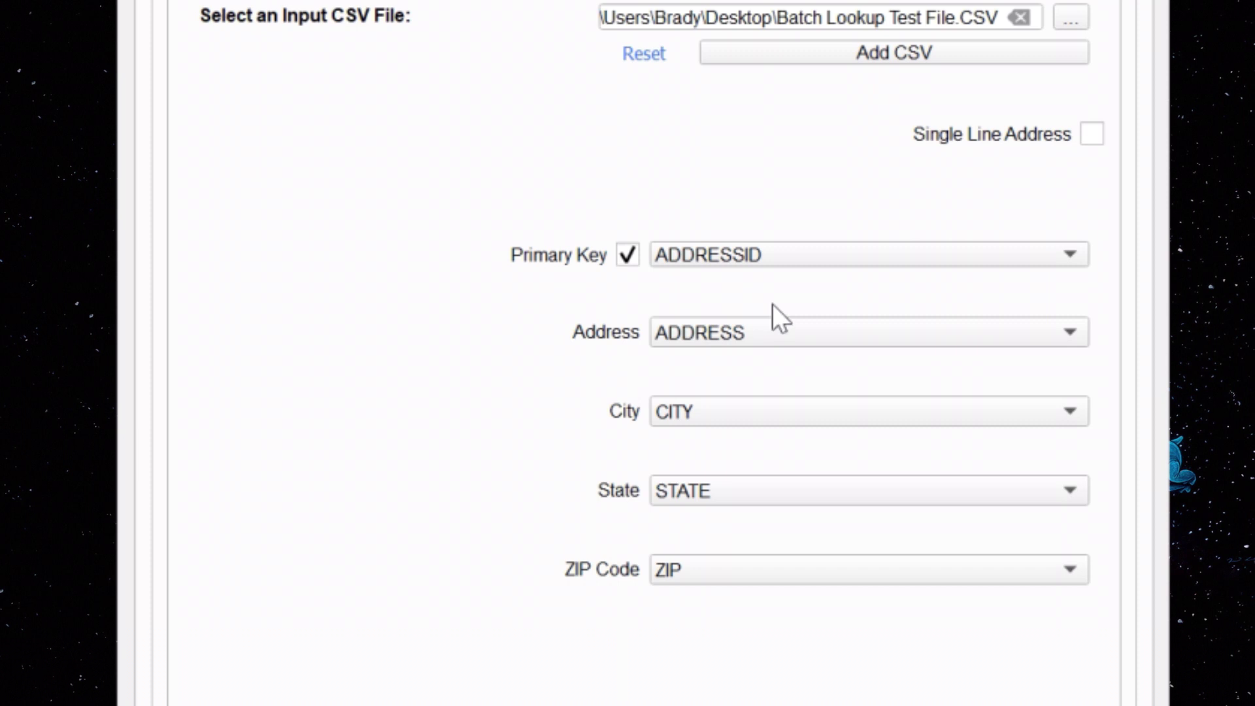
{"action": "left_click", "coordinate": [787, 260]}
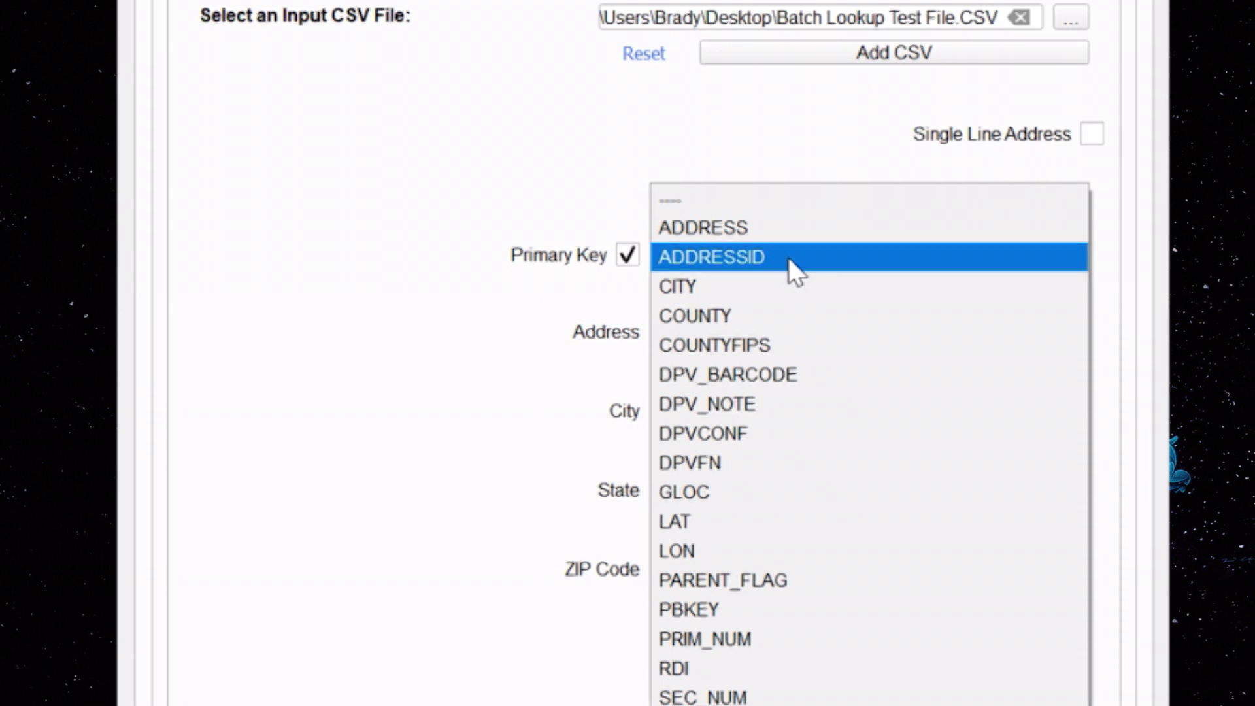
{"action": "left_click", "coordinate": [784, 199]}
{"action": "left_click", "coordinate": [627, 255]}
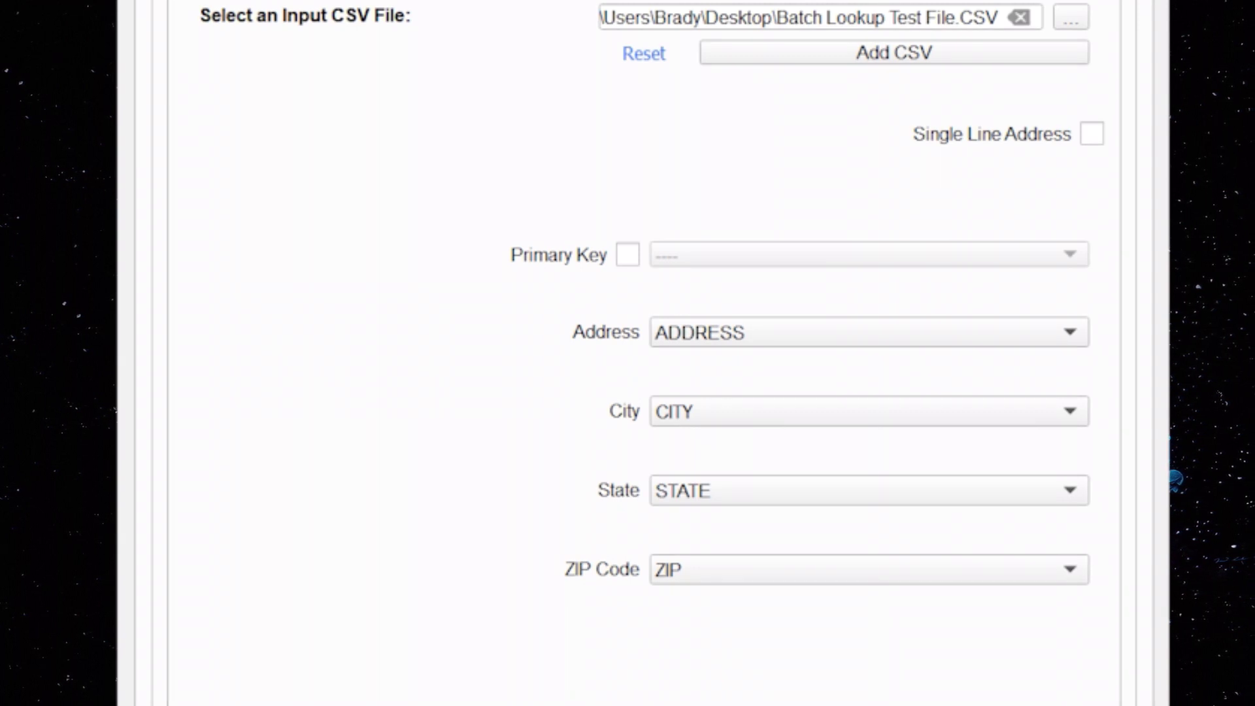
{"action": "scroll", "coordinate": [644, 353], "scroll_direction": "down", "scroll_amount": 5}
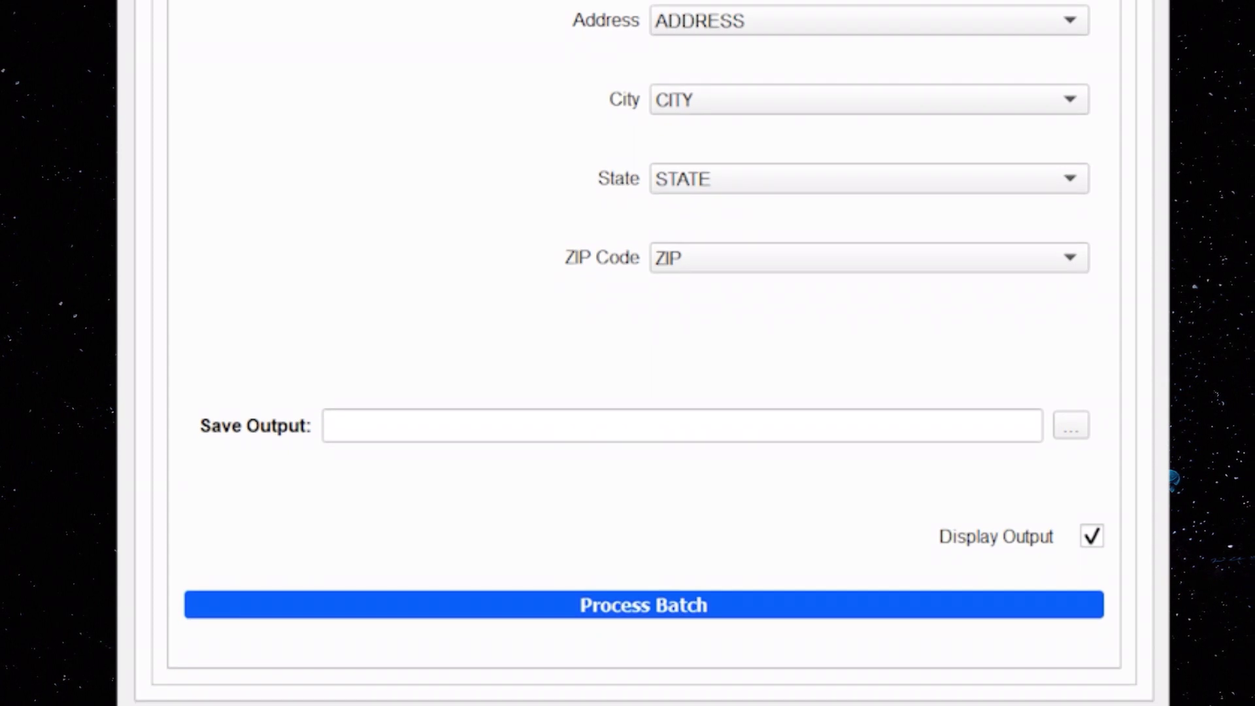
Save output as 'Smarty Batch Lookup' on the Desktop and run the batch geocoding
{"action": "left_click", "coordinate": [1075, 428]}
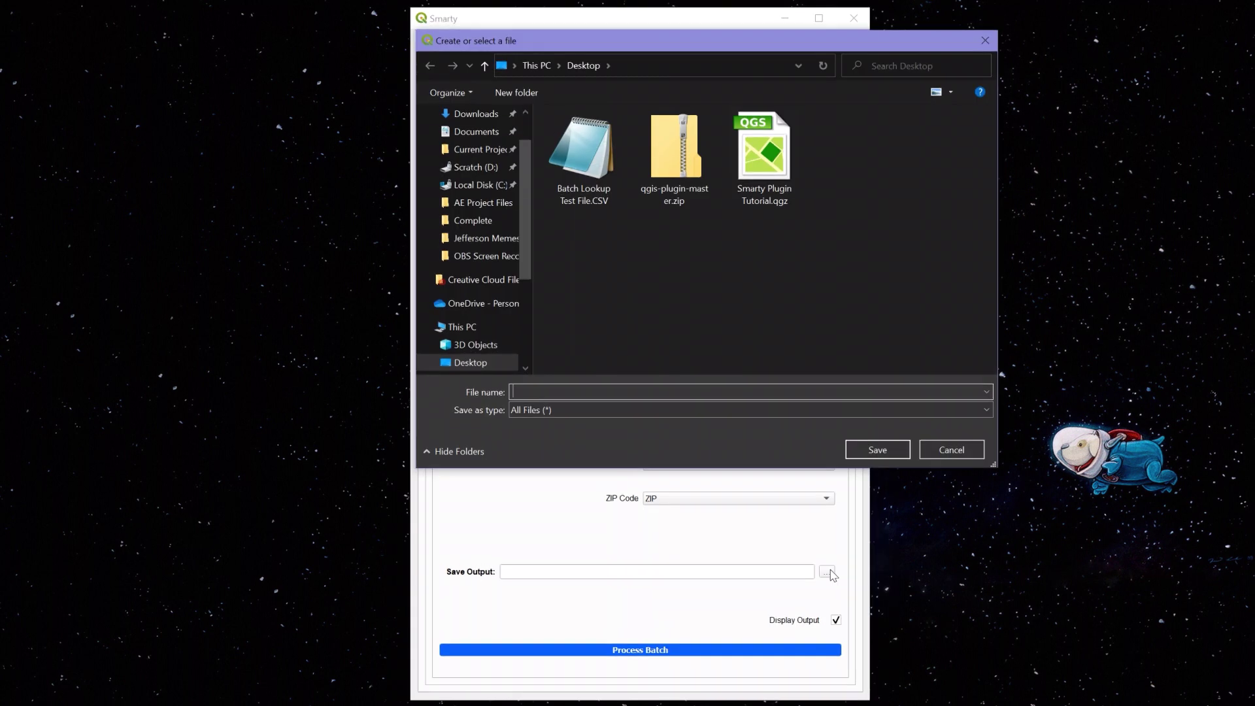
{"action": "type", "text": "Smarty "}
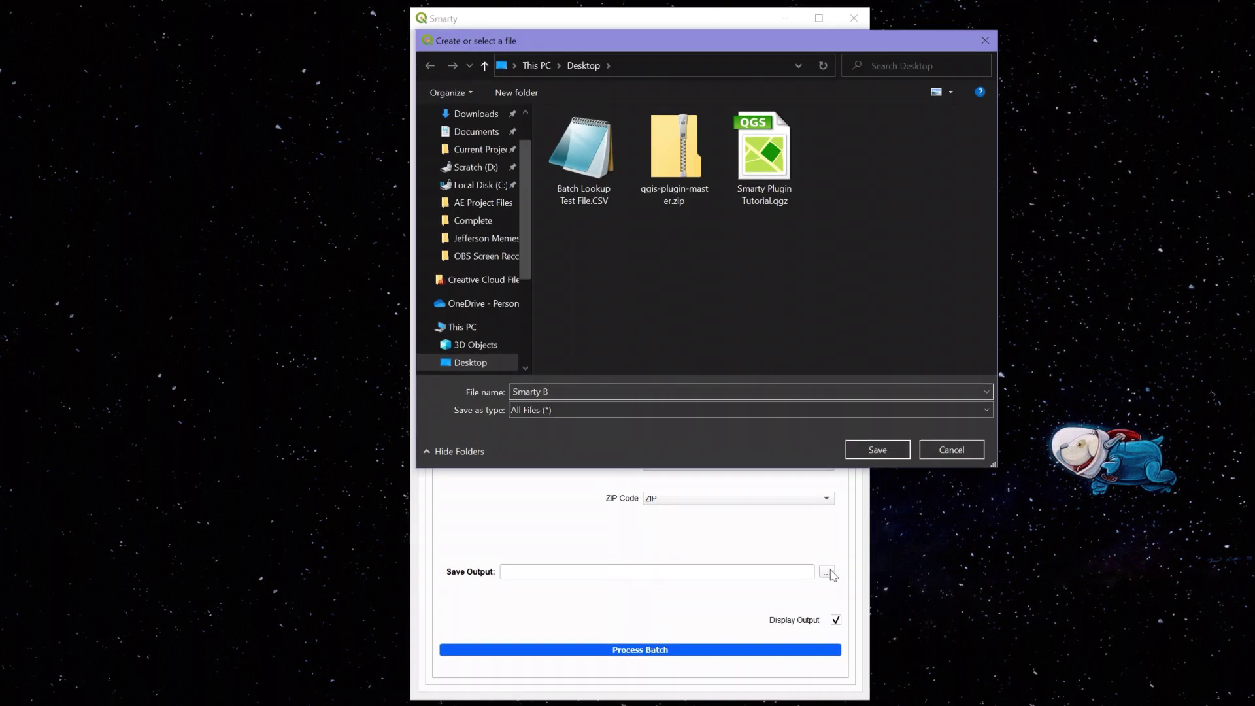
{"action": "type", "text": "Batch Lookup"}
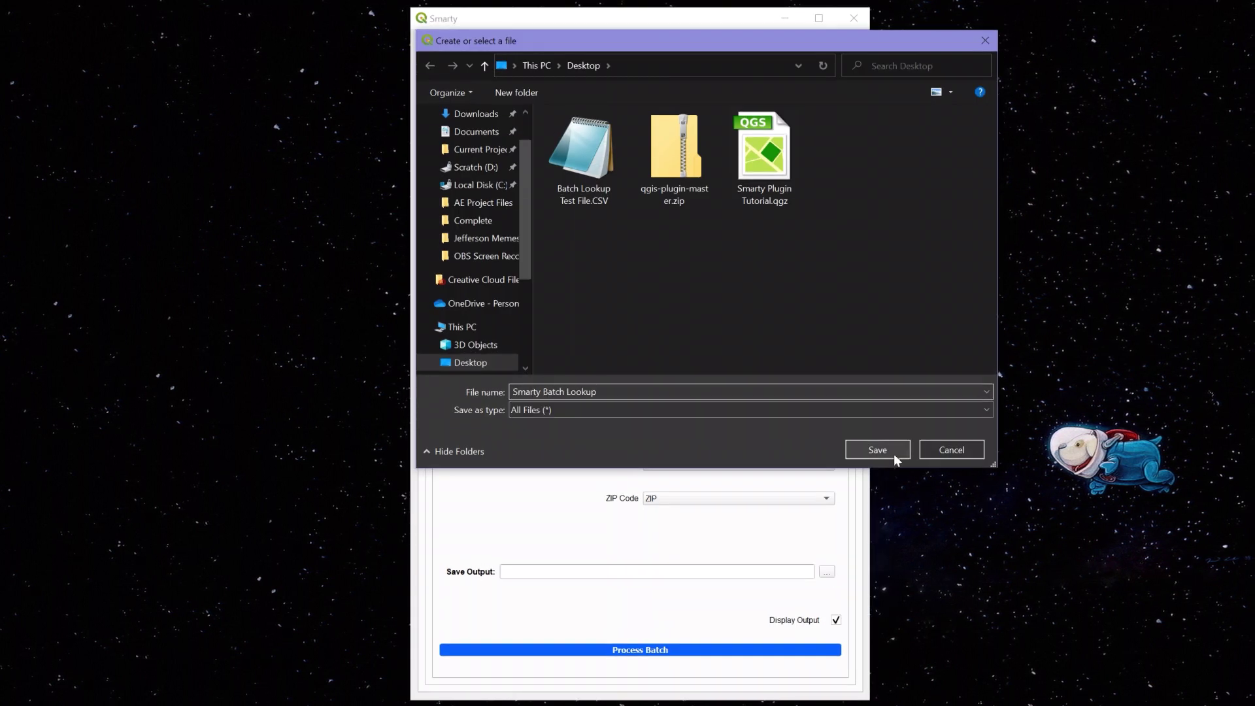
{"action": "left_click", "coordinate": [877, 450]}
{"action": "left_click", "coordinate": [719, 649]}
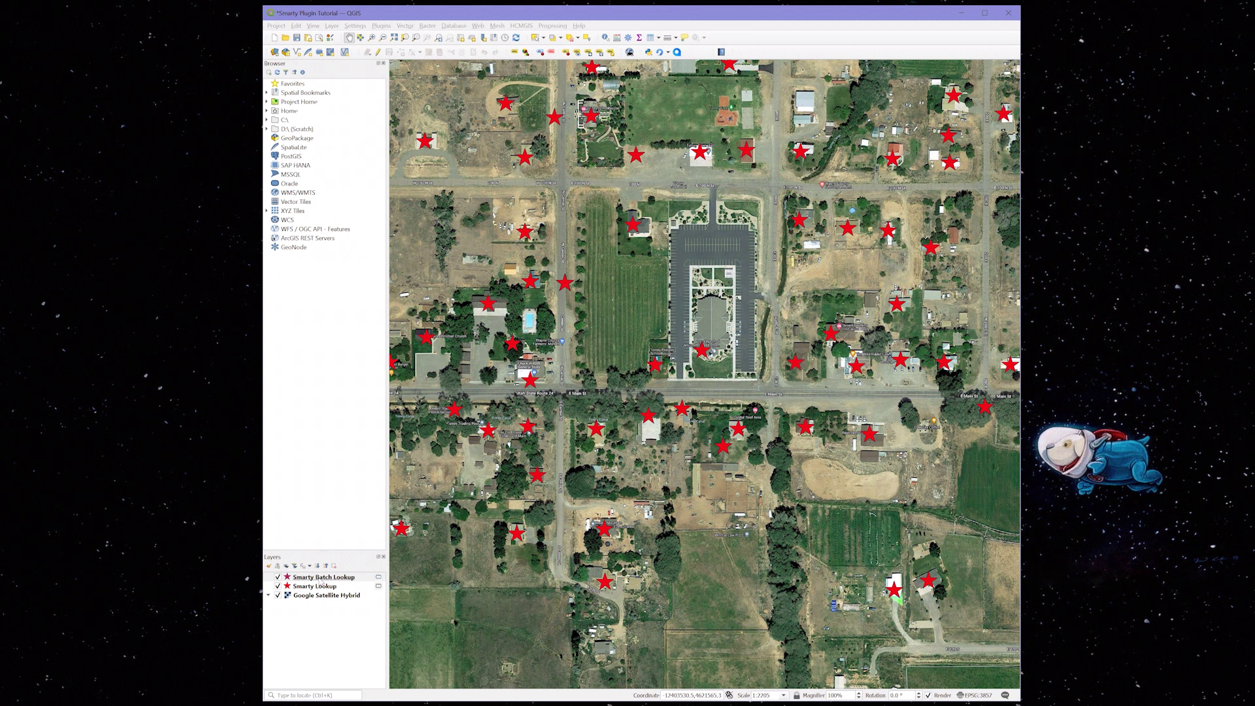
Open the Smarty Batch Lookup layer's attribute table from the Layers panel
{"action": "left_click", "coordinate": [314, 577]}
{"action": "right_click", "coordinate": [319, 577]}
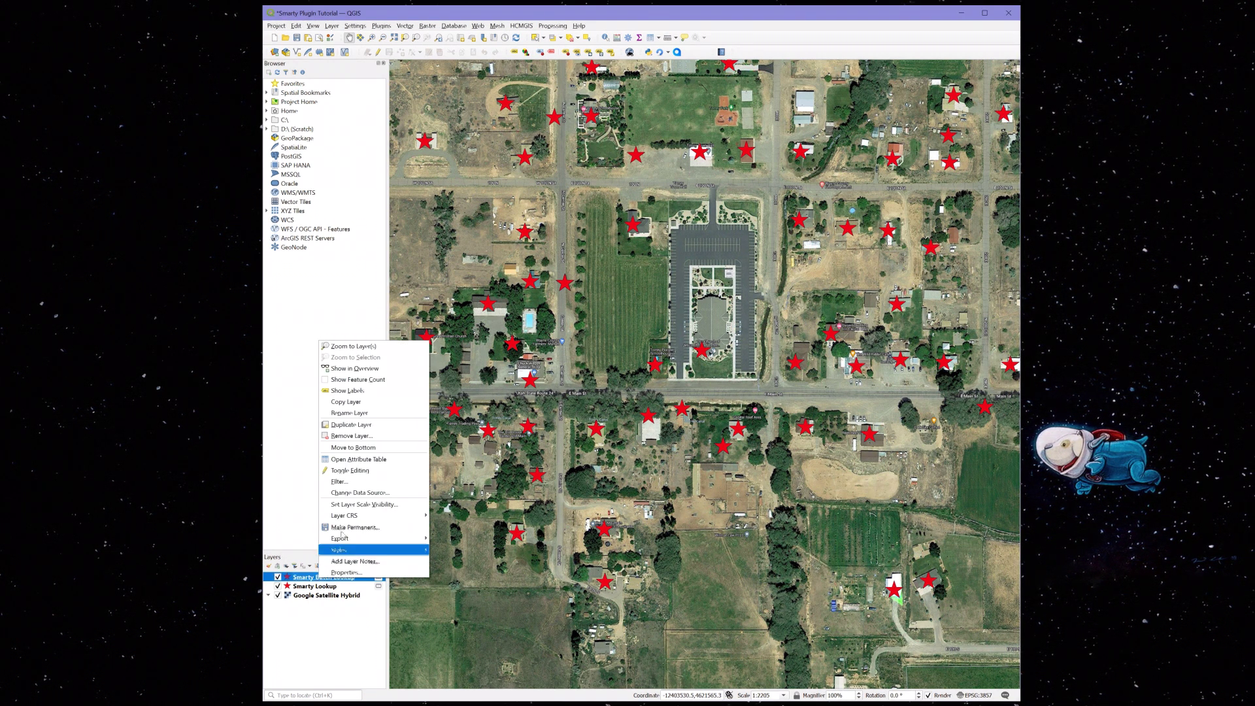
{"action": "left_click", "coordinate": [357, 459]}
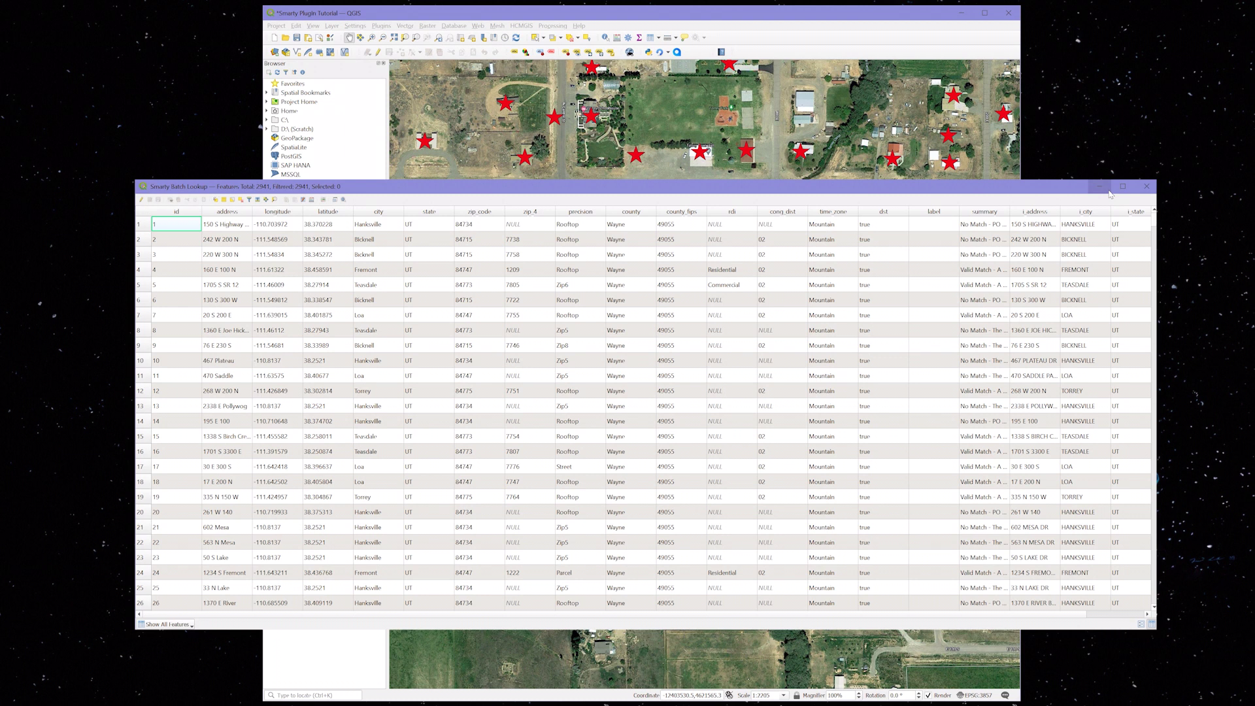